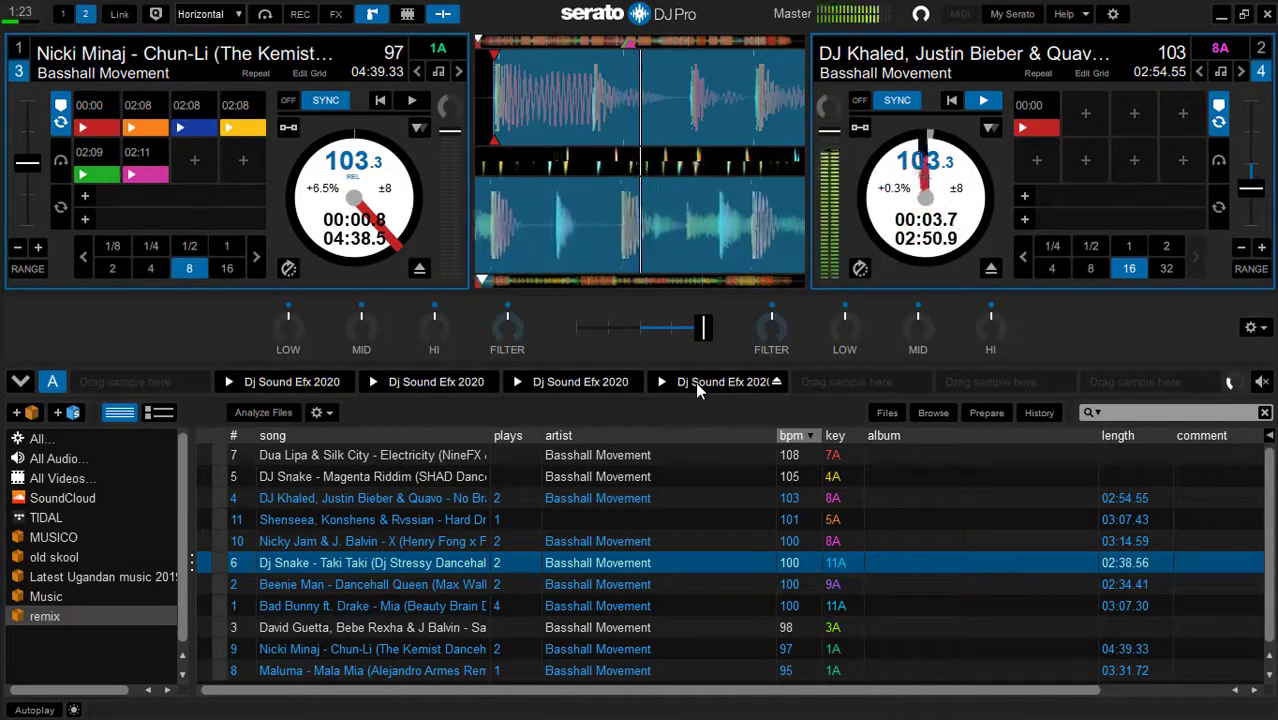
# Play the first Dj Sound Efx 2020 sample, and bring in the Nicki Minaj - Chun-Li track on deck 3 alongside the restarted deck 4.
pyautogui.click(297, 381)
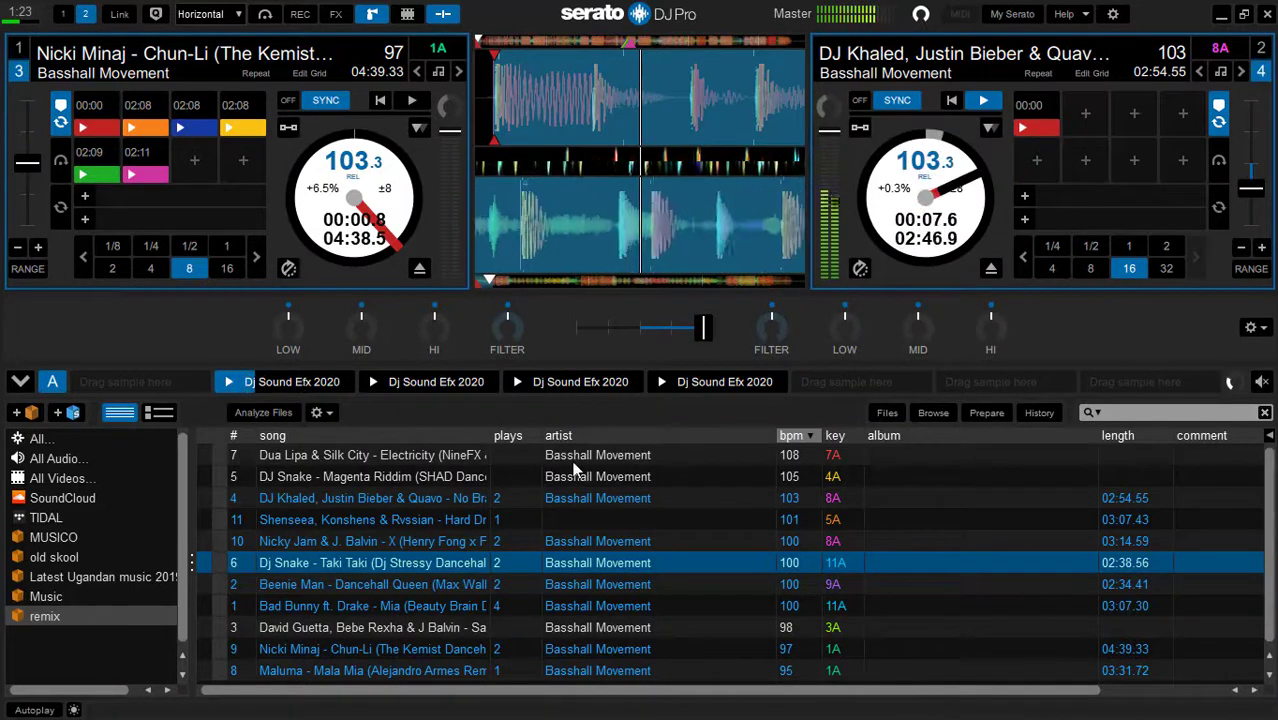
pyautogui.press('6')
pyautogui.press('1')
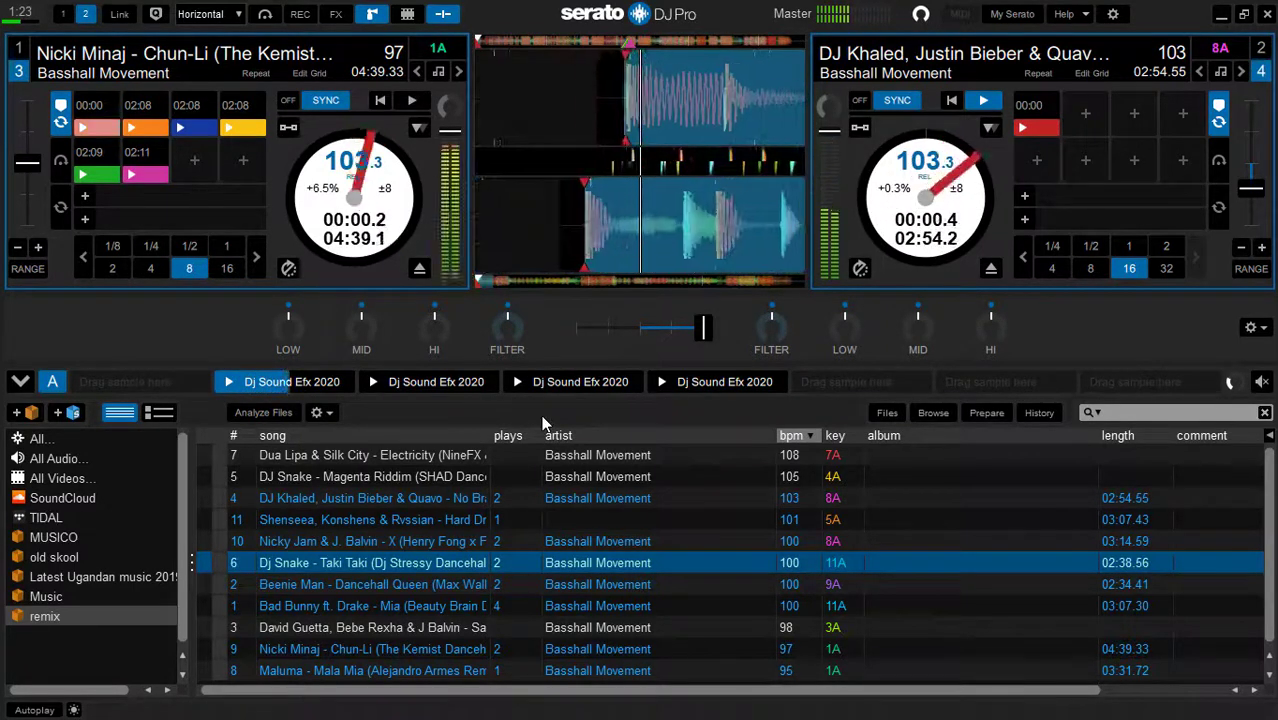
pyautogui.press('w')
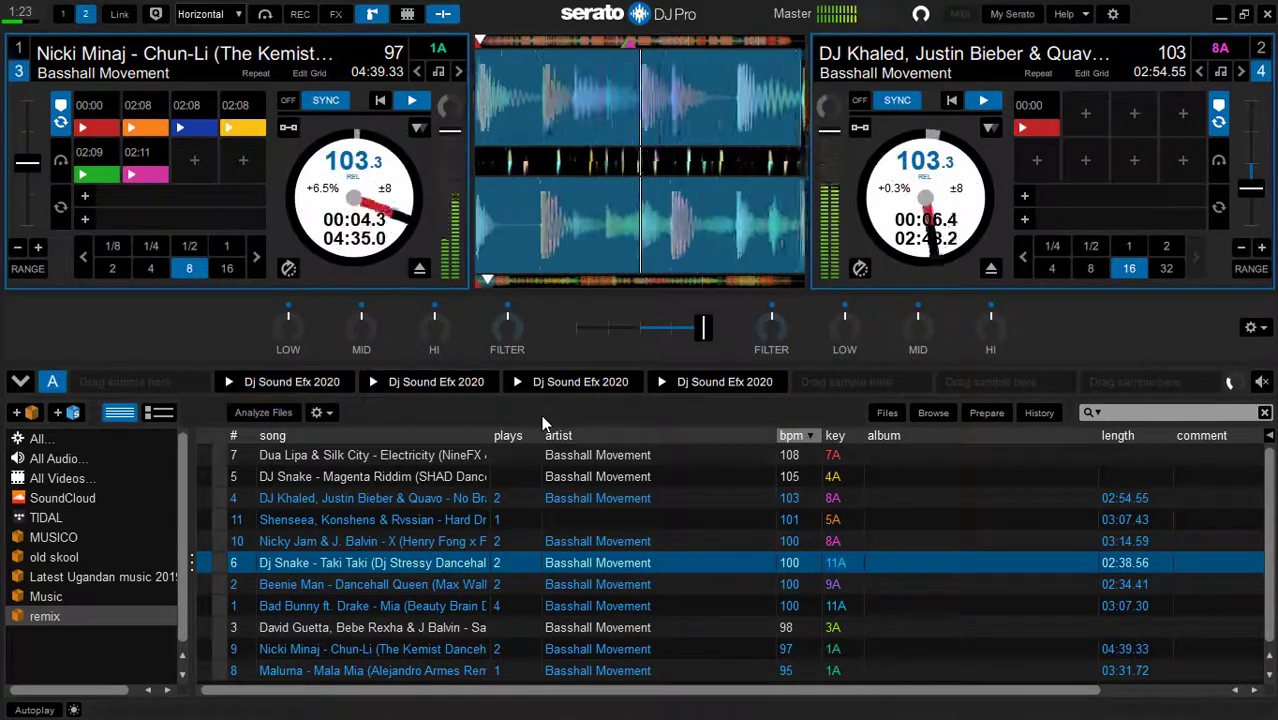
# Crossfade from deck 4 to the Nicki Minaj track on deck 3 while retriggering both tracks' first cue points.
pyautogui.press('Left')
pyautogui.press('Left')
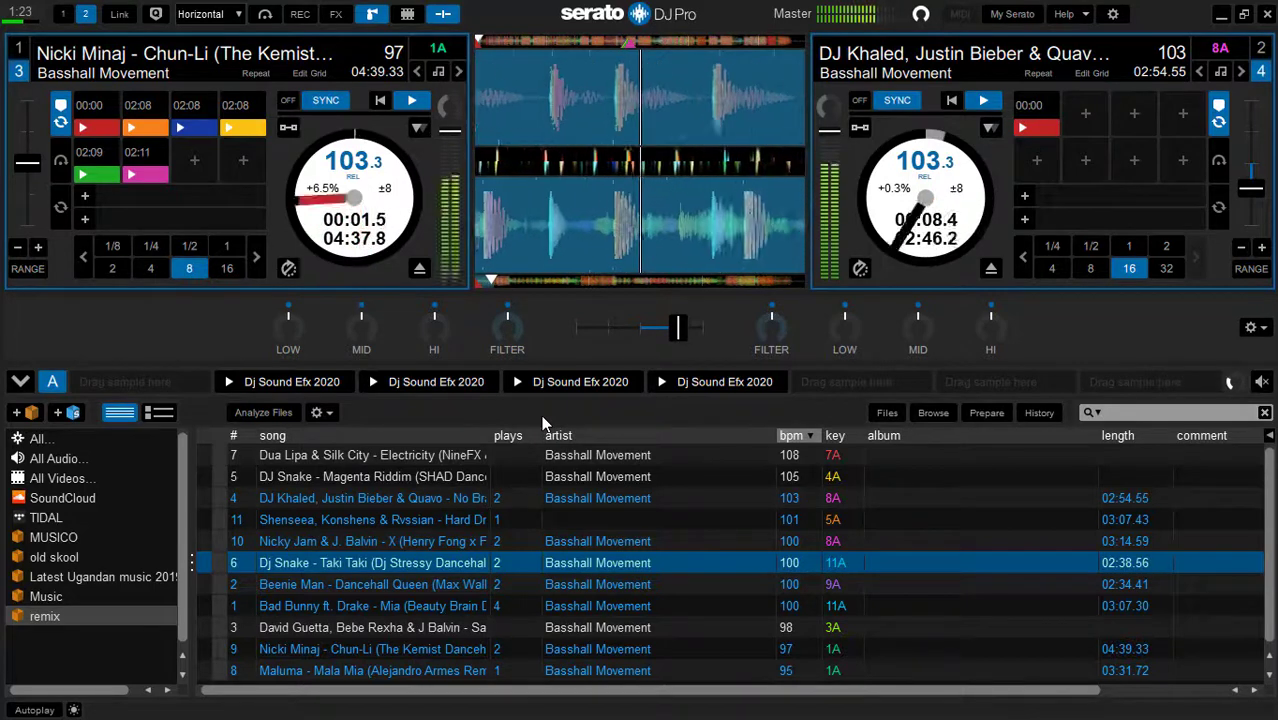
pyautogui.press('6')
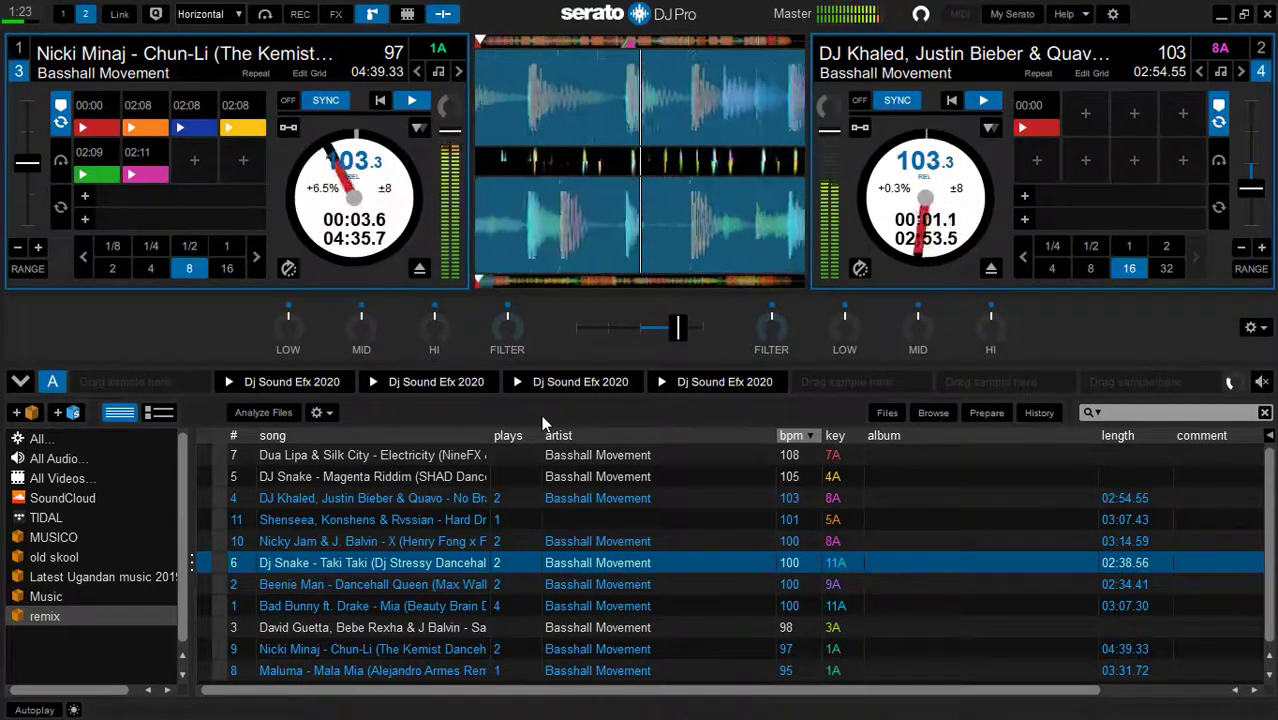
pyautogui.press('1')
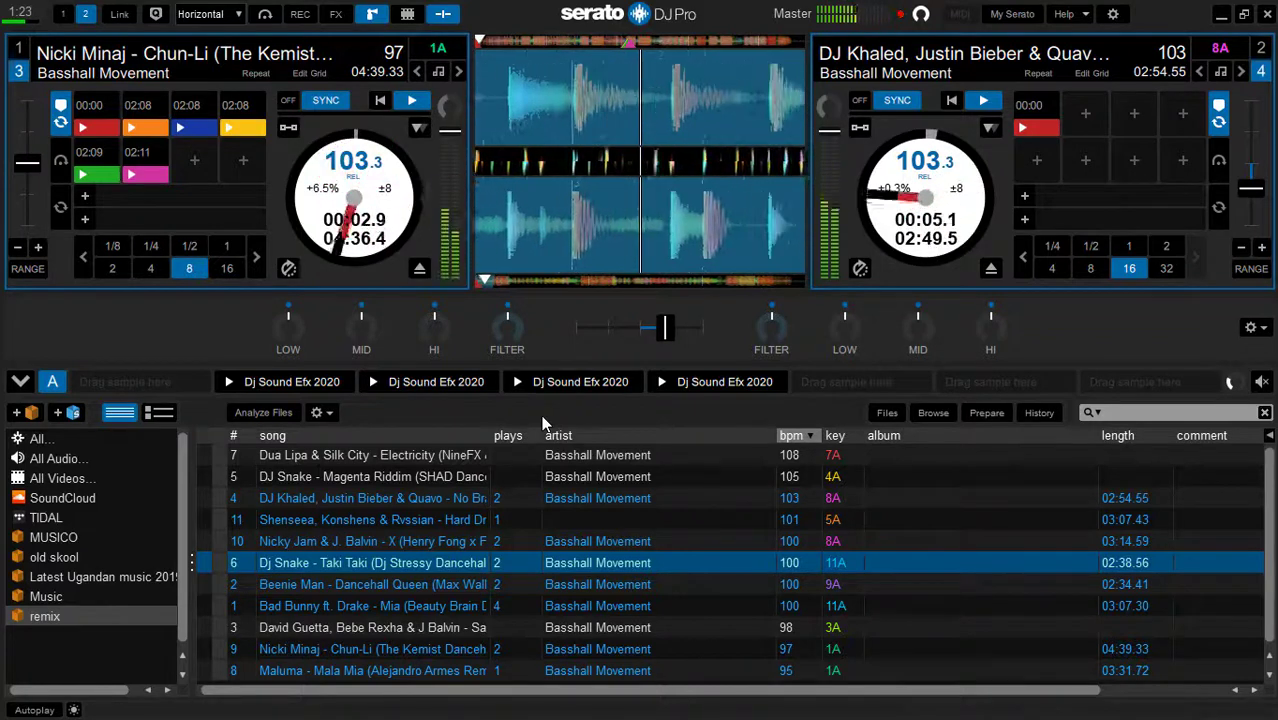
pyautogui.press('1')
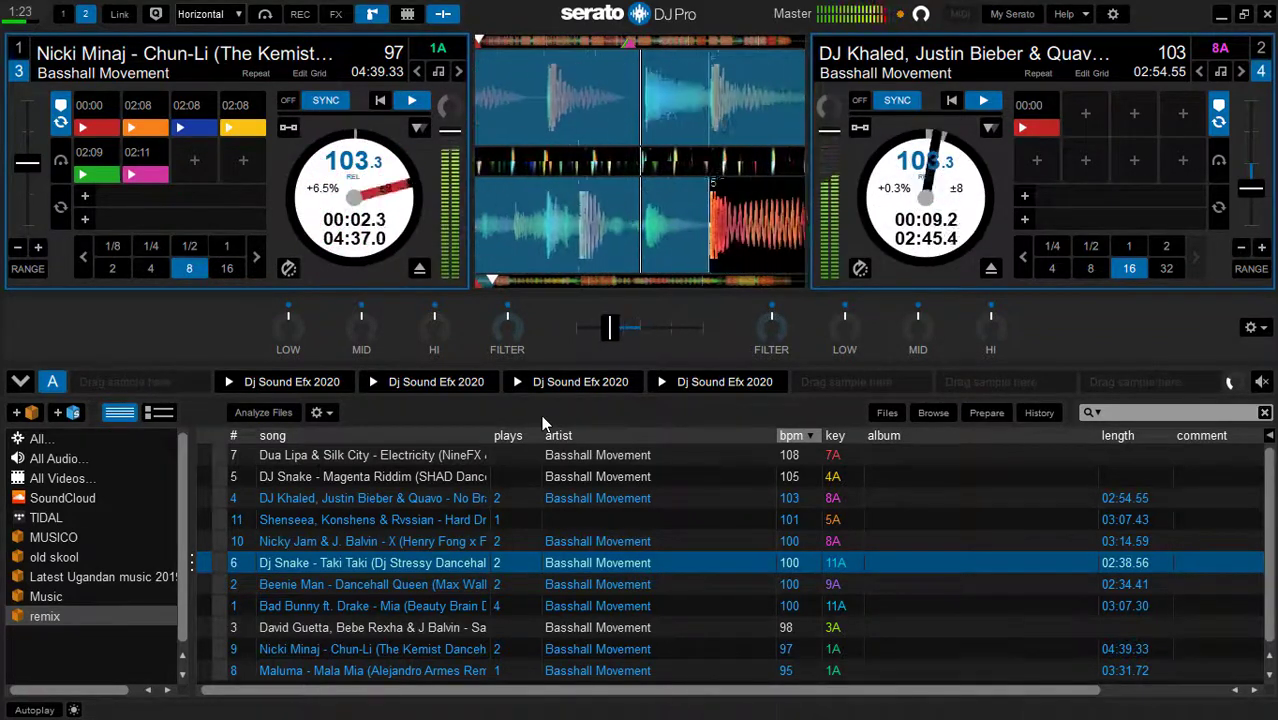
pyautogui.press('6')
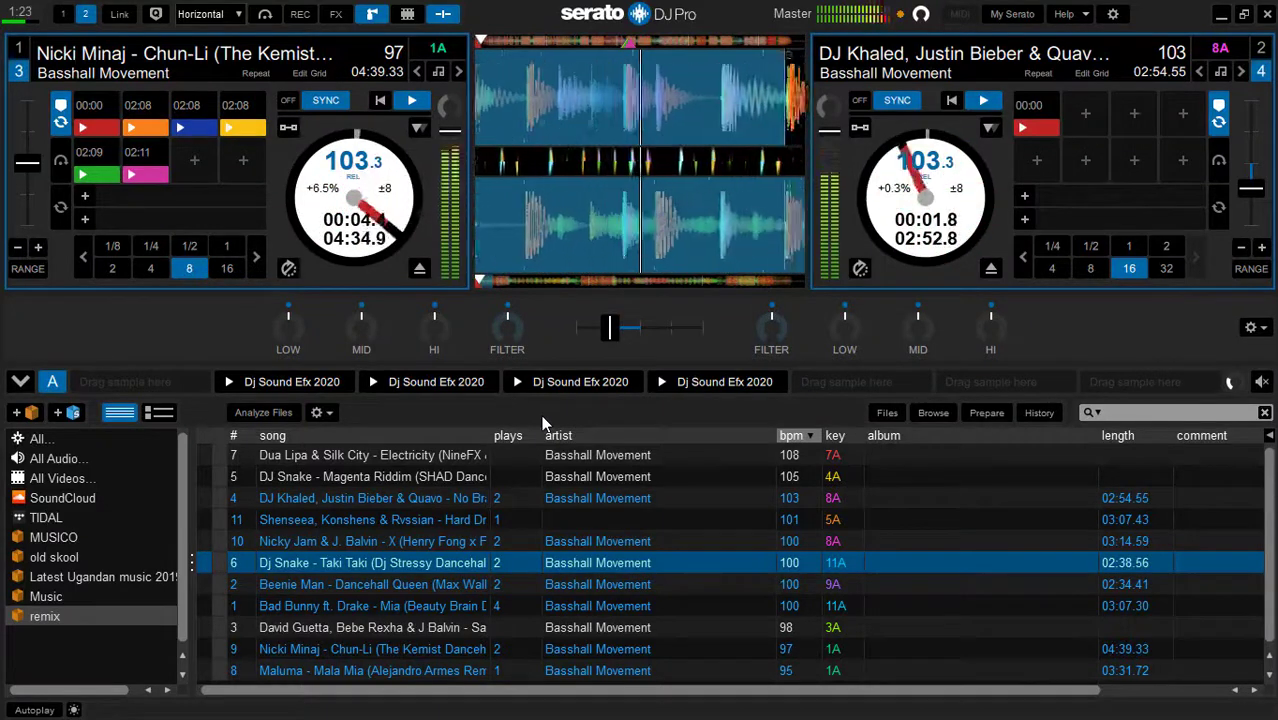
pyautogui.press('1')
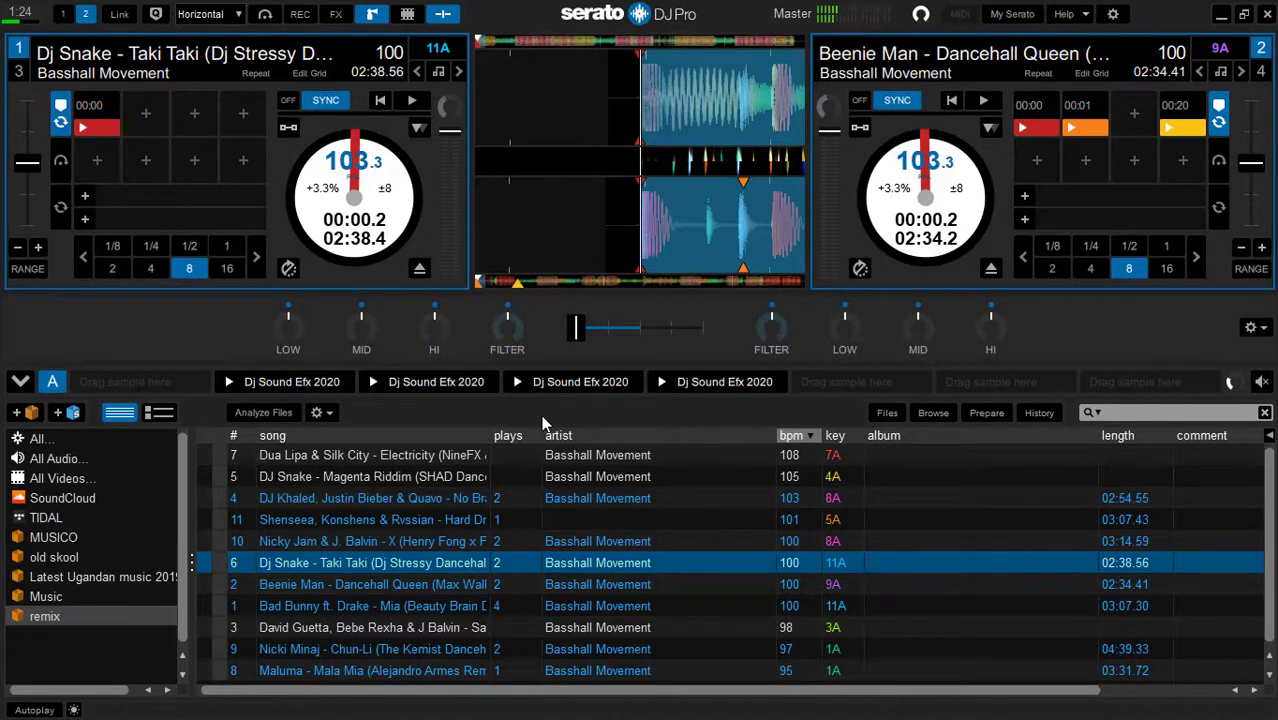
# Start Beenie Man - Dancehall Queen on deck 2 and retrigger its first cue point in time with the playing mix.
pyautogui.press('s')
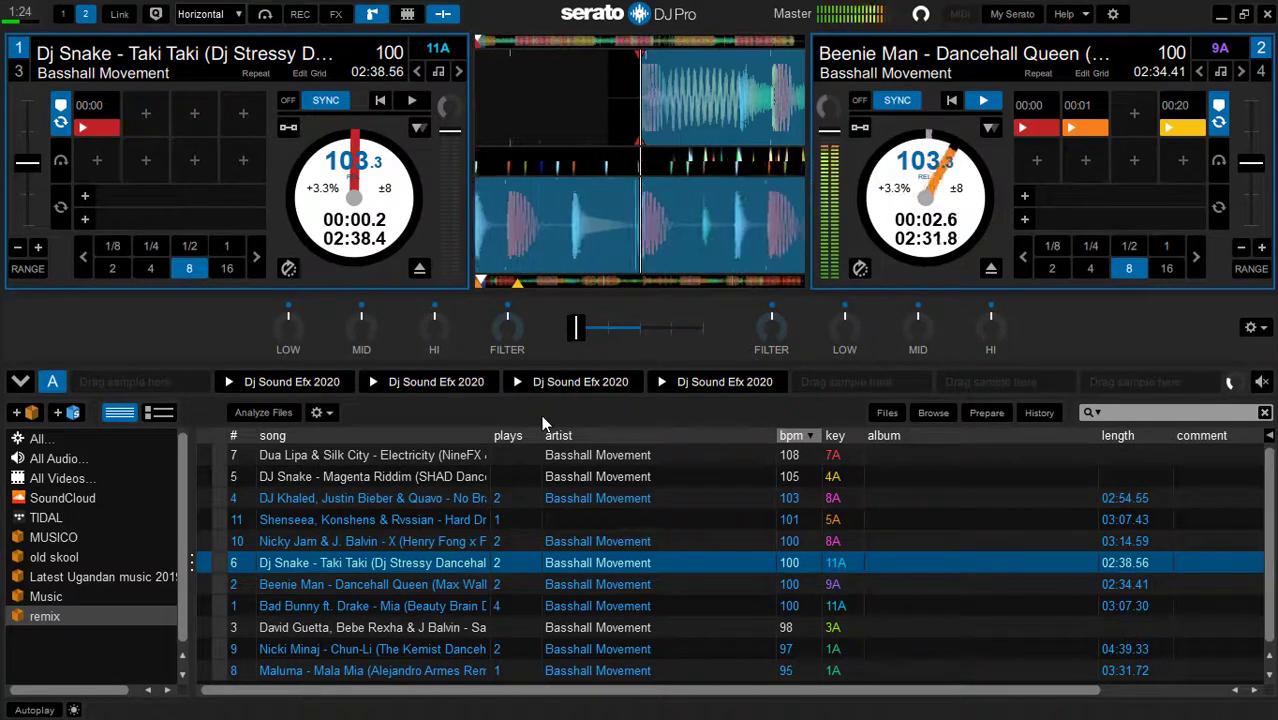
pyautogui.press('6')
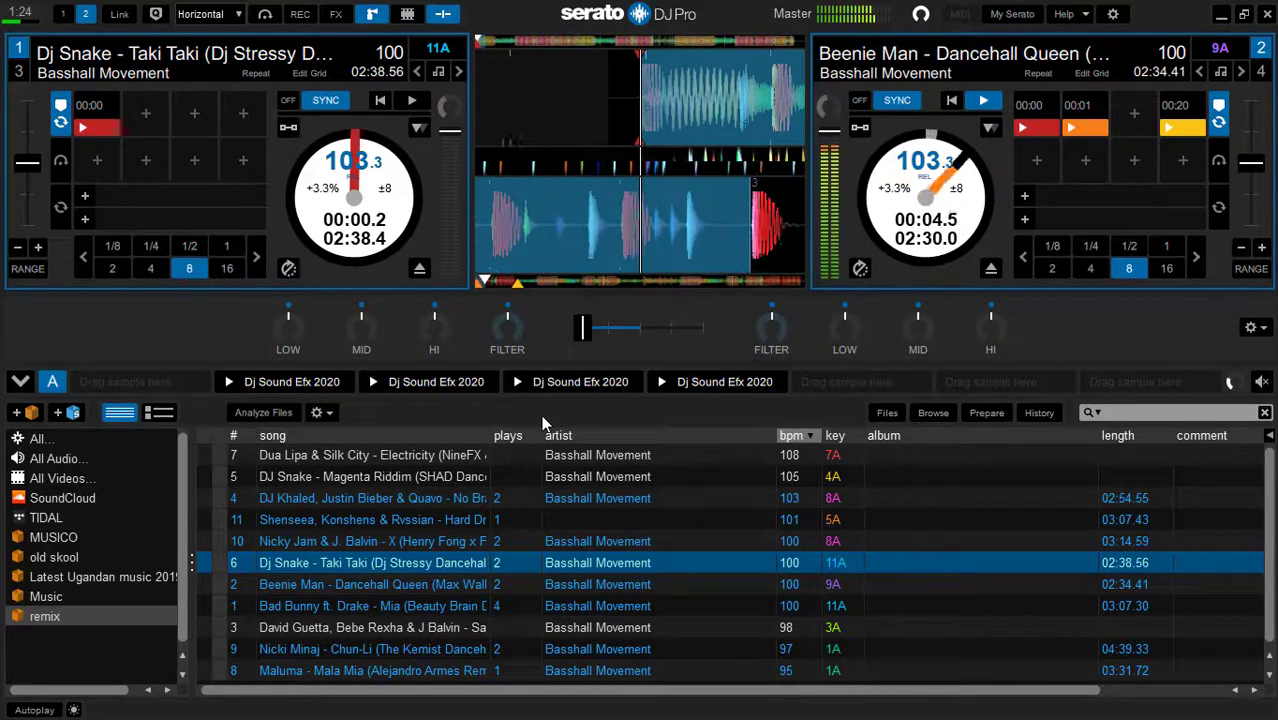
pyautogui.press('6')
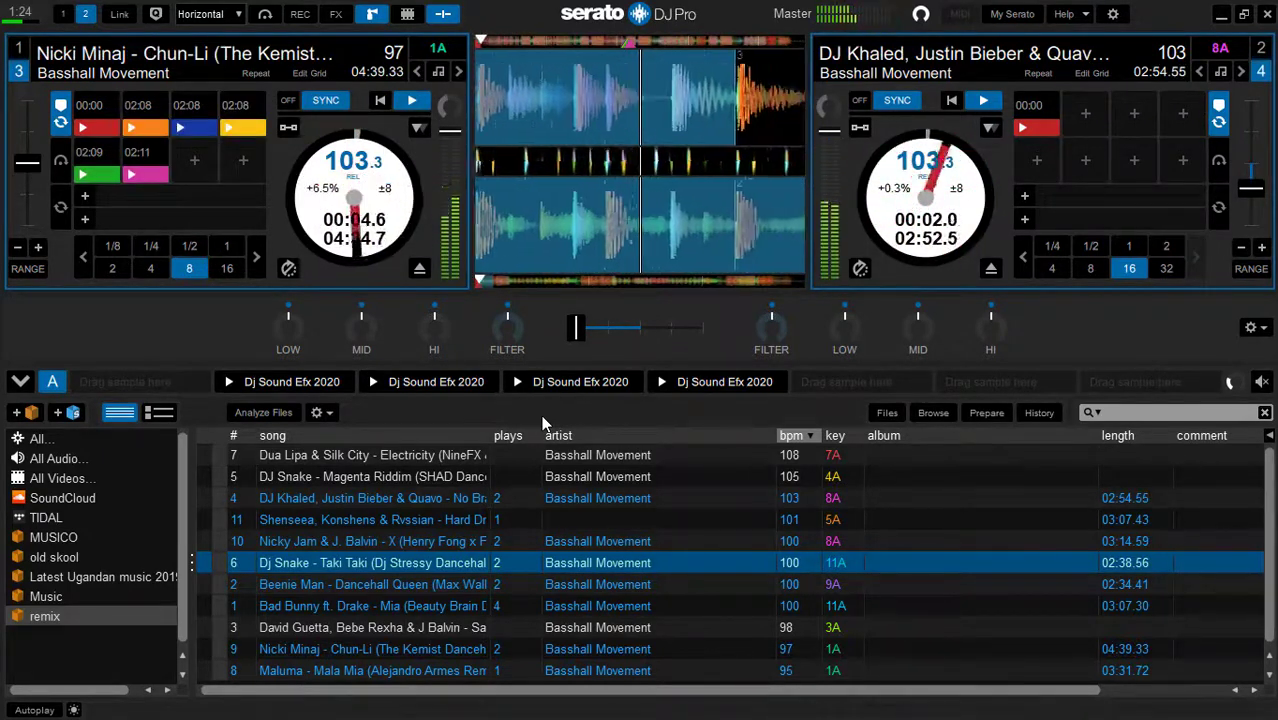
# Stop the DJ Khaled track on deck 4 and the Nicki Minaj track on deck 3, returning the latter to its first cue point.
pyautogui.press('s')
pyautogui.press('1')
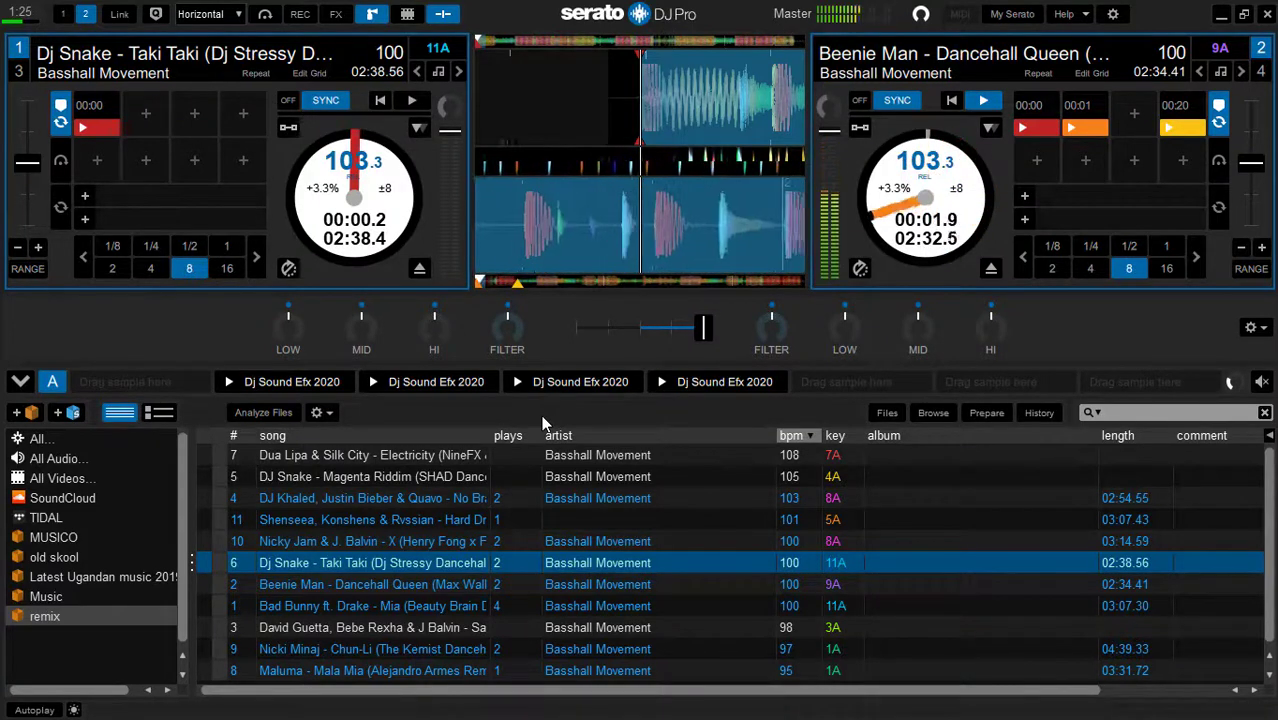
pyautogui.press('`')
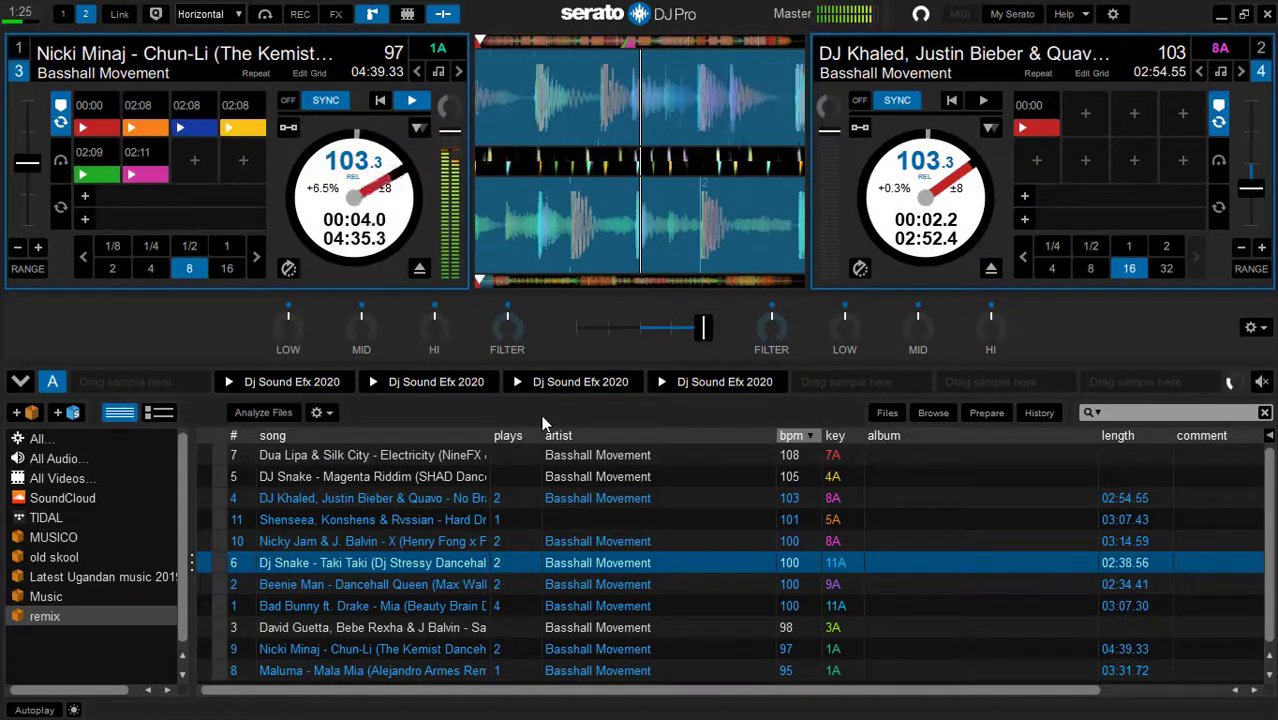
pyautogui.press('1')
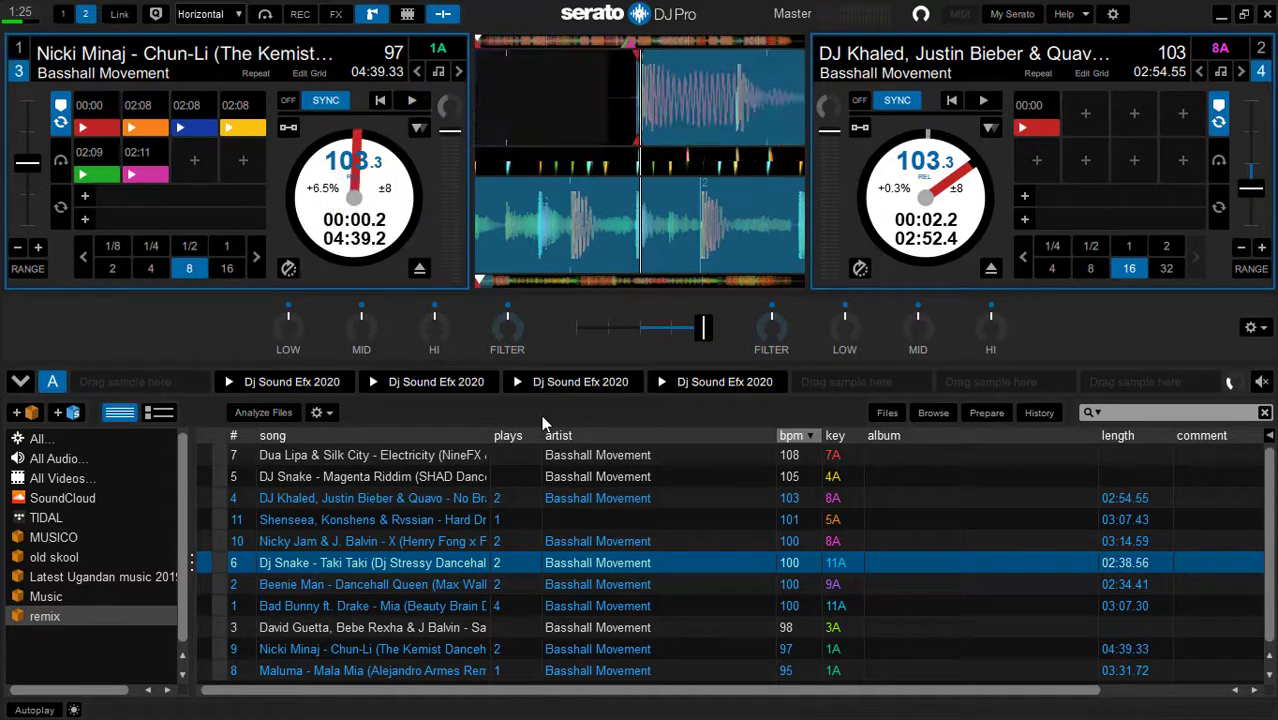
pyautogui.press('`')
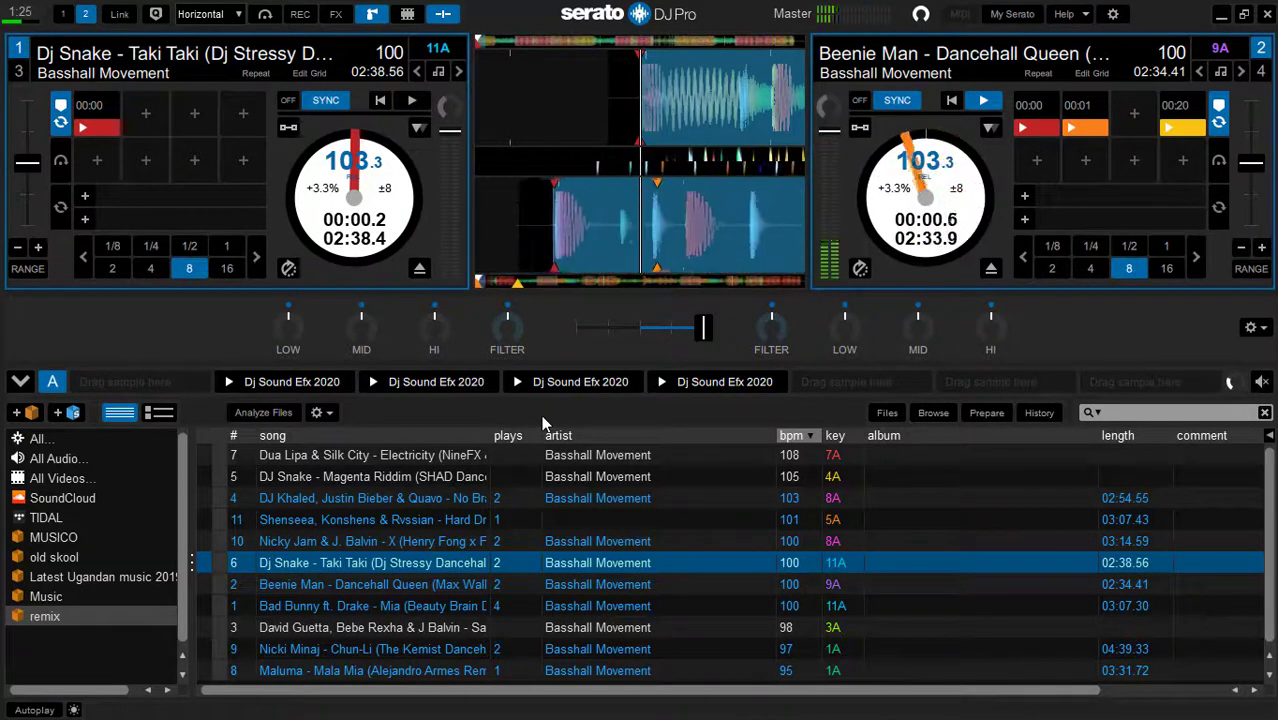
# Start Dj Snake - Taki Taki on deck 1, repeatedly retrigger its first cue point, and restart deck 2 from its first cue.
pyautogui.press('w')
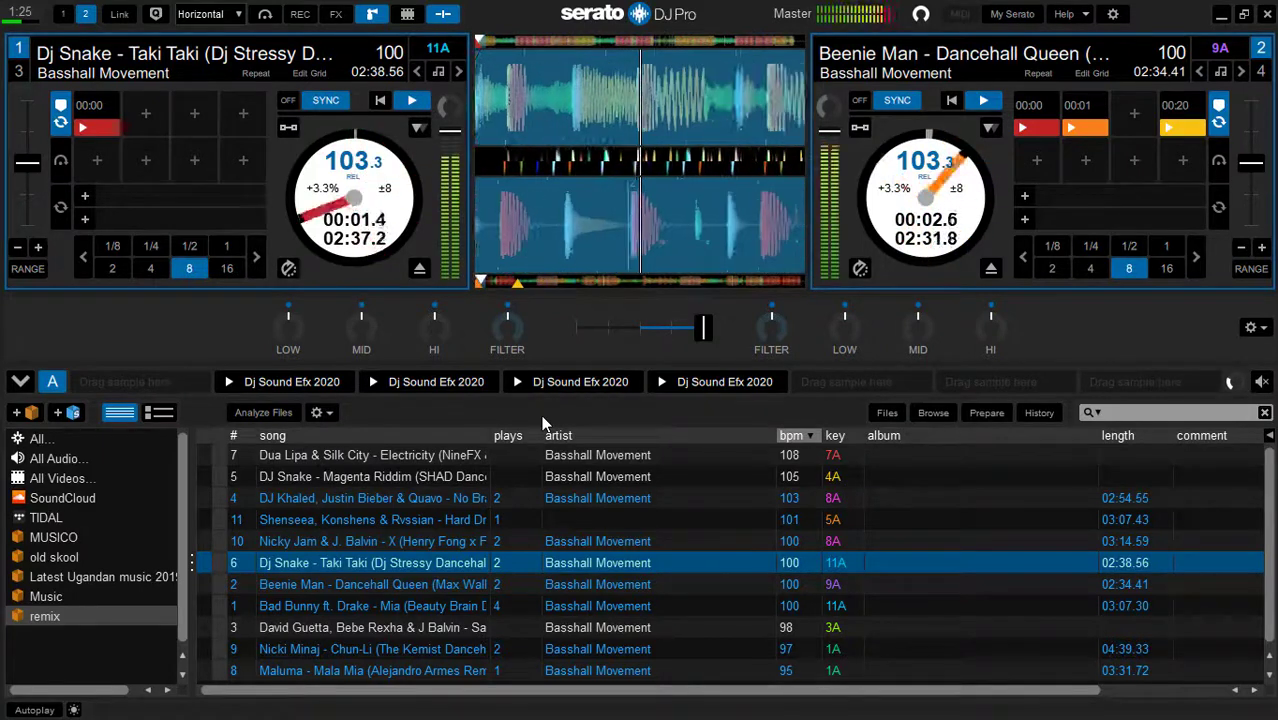
pyautogui.press('1')
pyautogui.press('1')
pyautogui.press('1')
pyautogui.press('1')
pyautogui.press('1')
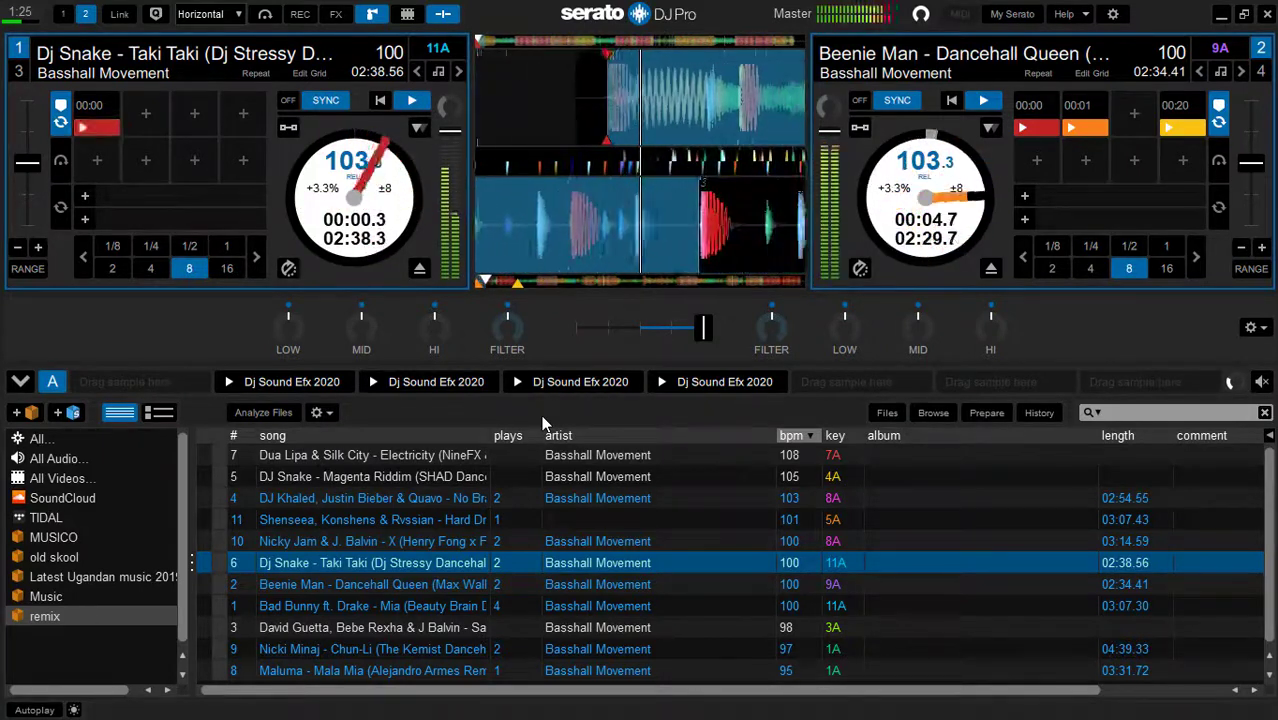
pyautogui.press('6')
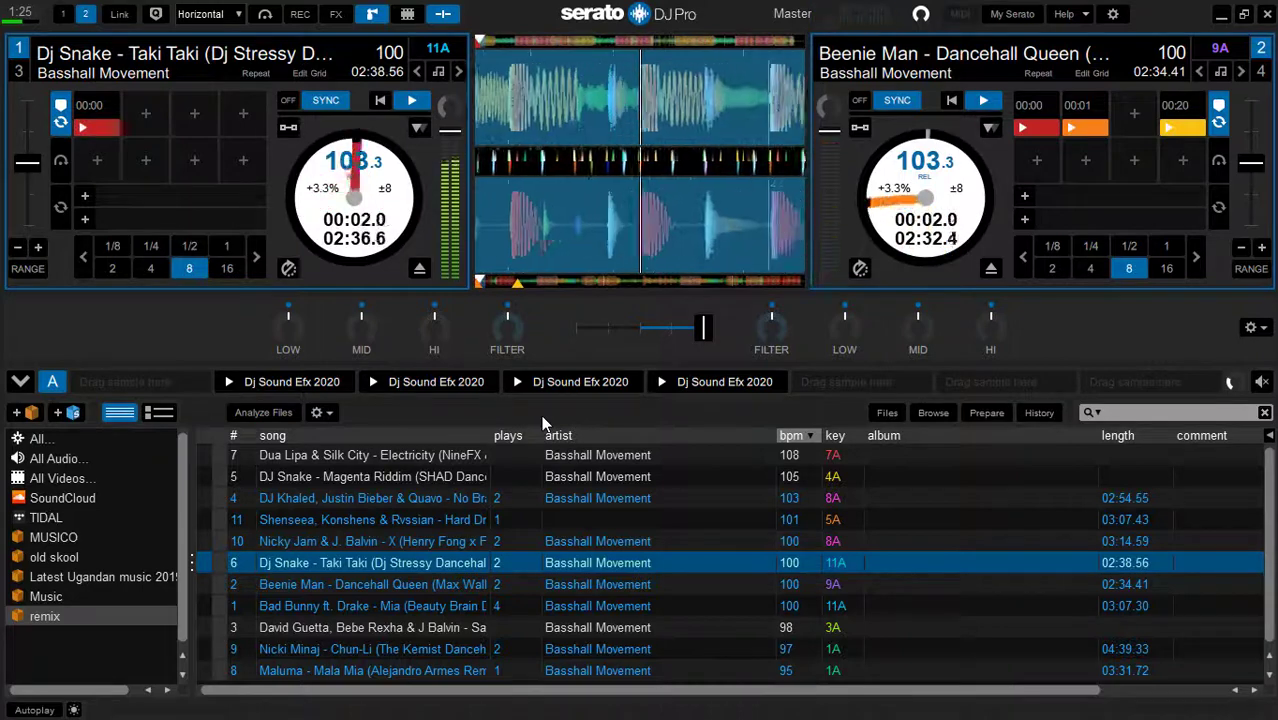
# Crossfade partway from deck 2 toward deck 1 while retriggering the first cue points of Taki Taki and Dancehall Queen together.
pyautogui.press('Left')
pyautogui.press('Left')
pyautogui.press('Left')
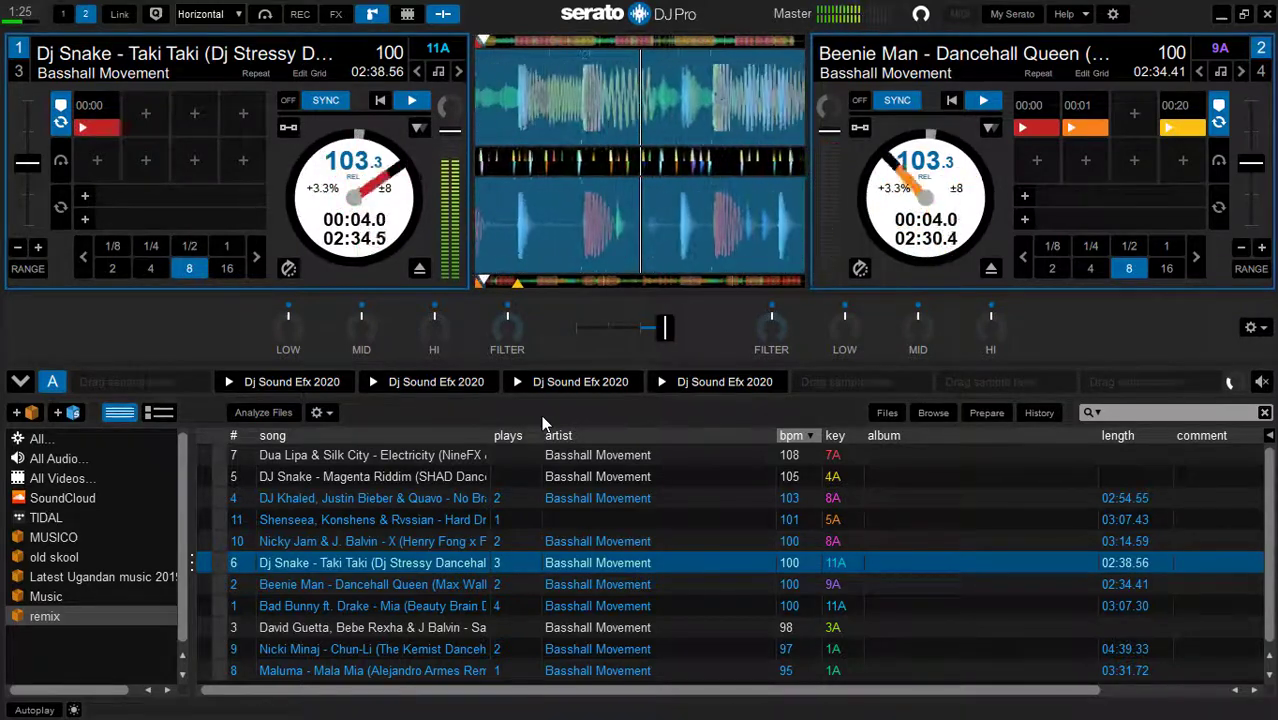
pyautogui.press('1')
pyautogui.press('6')
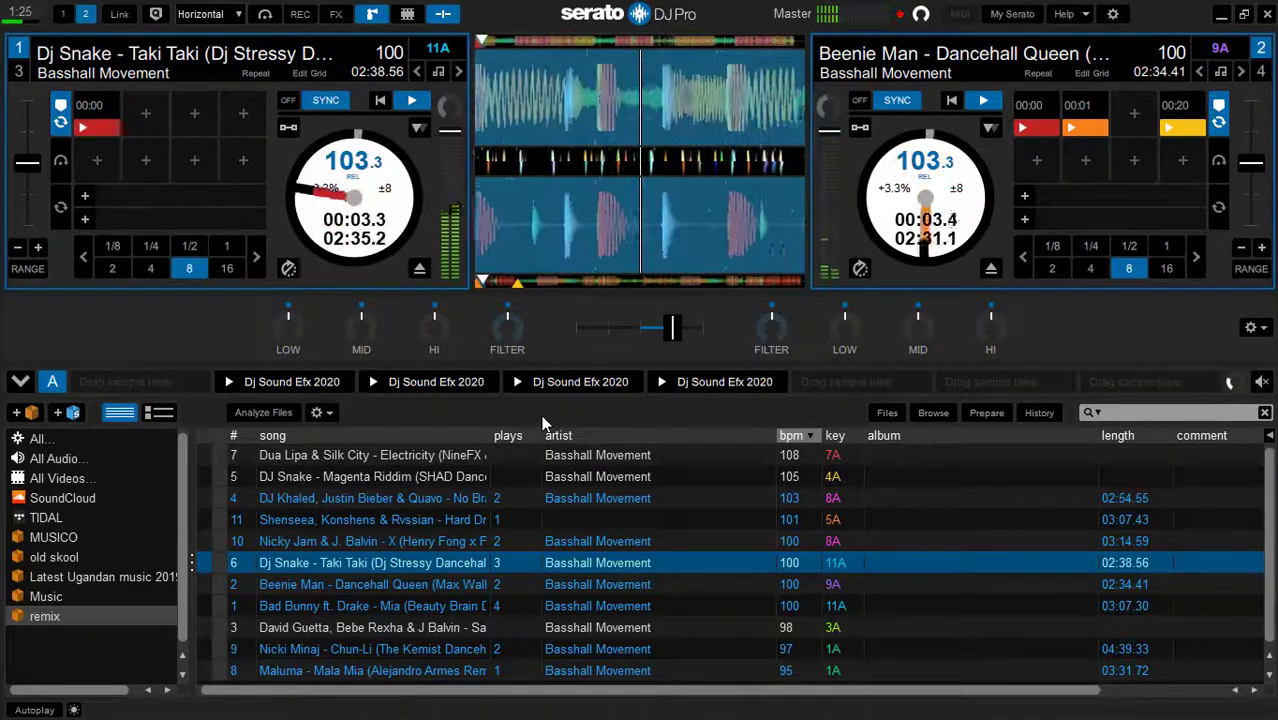
pyautogui.press('1')
pyautogui.press('6')
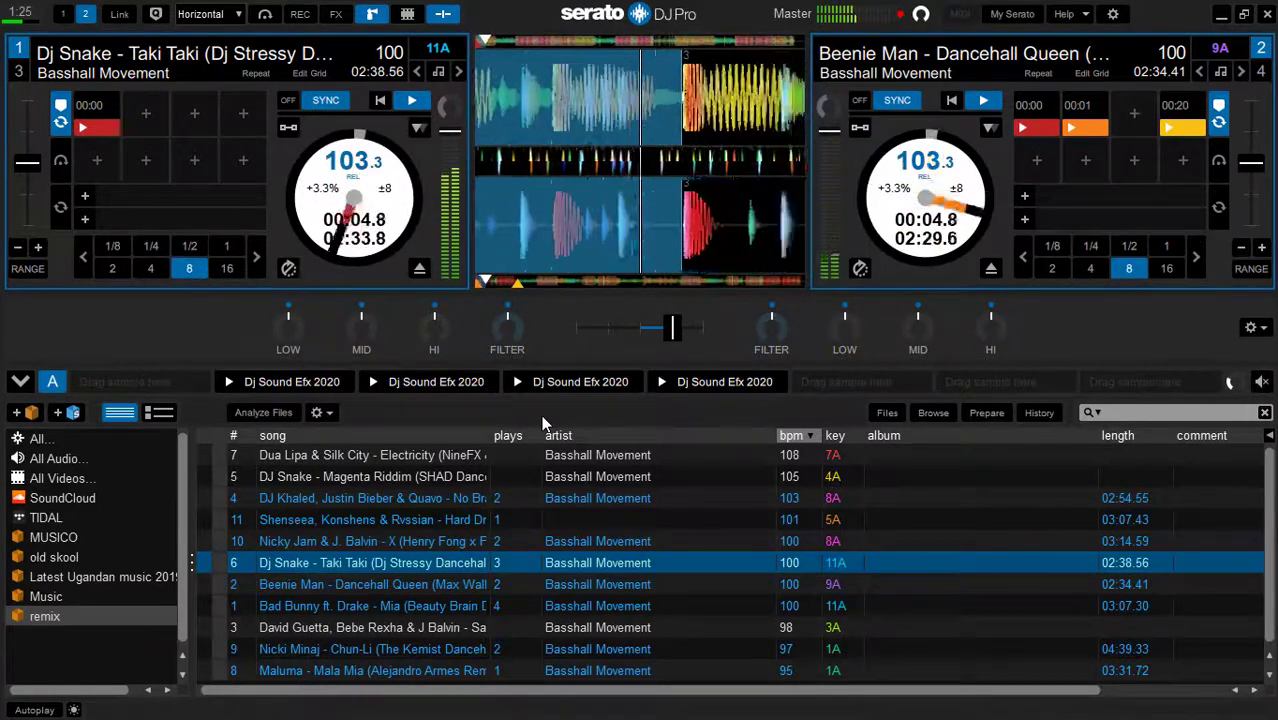
pyautogui.press('1')
pyautogui.press('6')
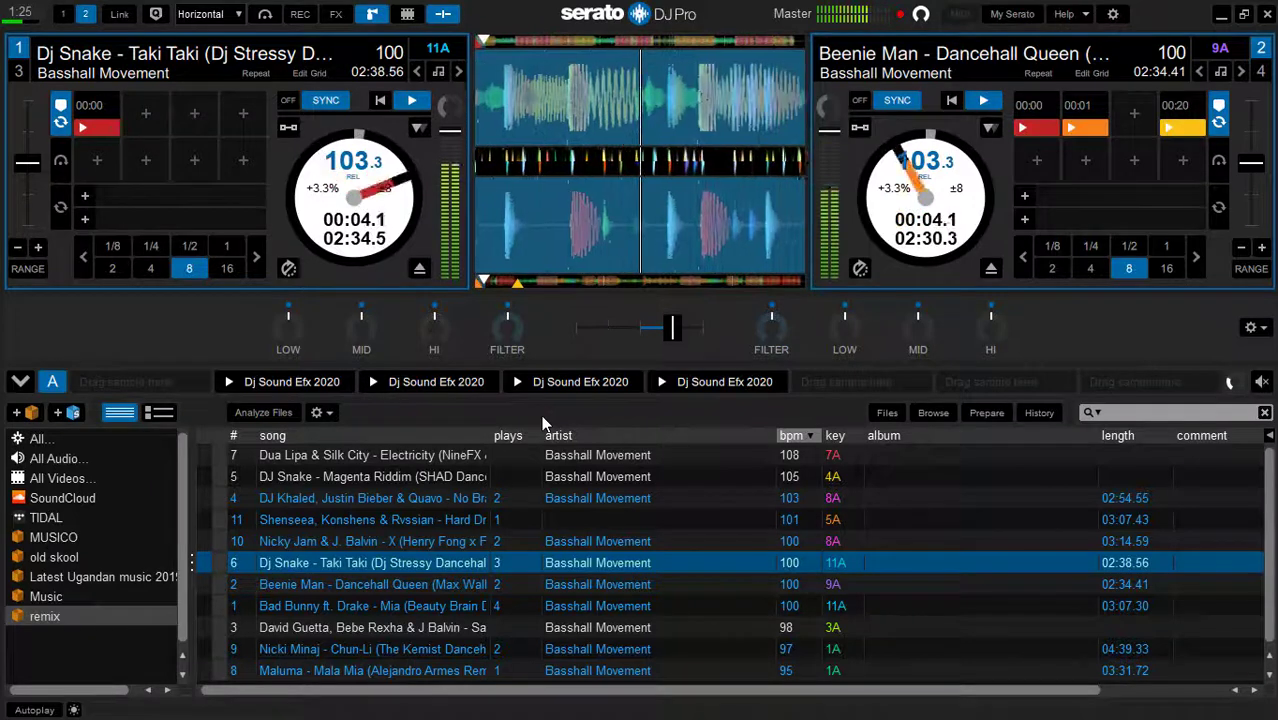
# Load Bad Bunny ft. Drake - Mia onto deck 3 and enable an 8-beat loop on it.
pyautogui.press('`')
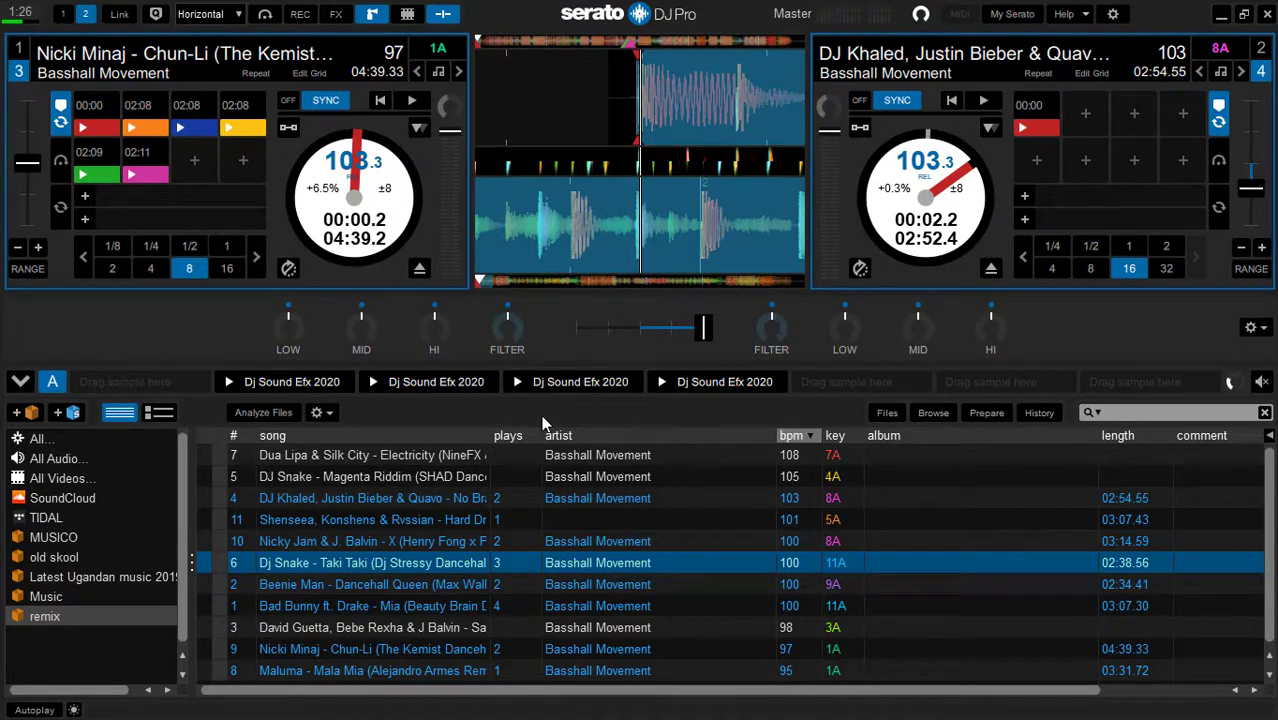
pyautogui.click(414, 607)
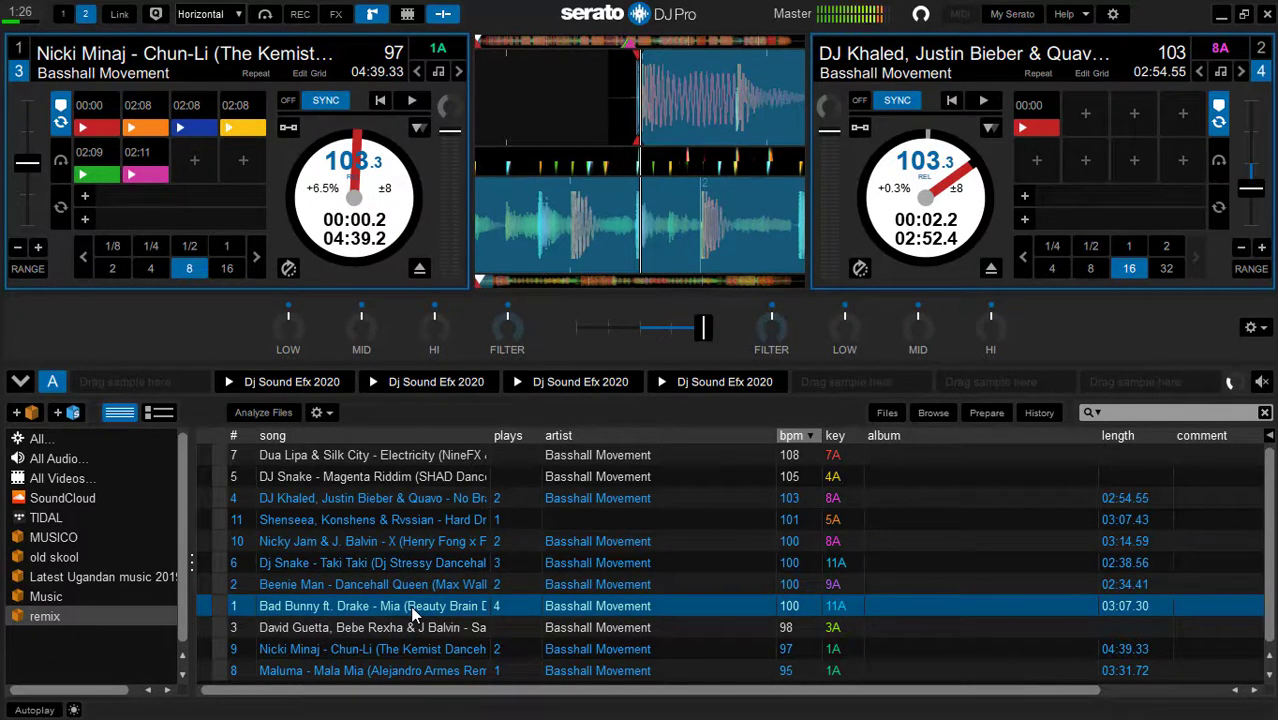
pyautogui.hotkey('shift', 'Left')
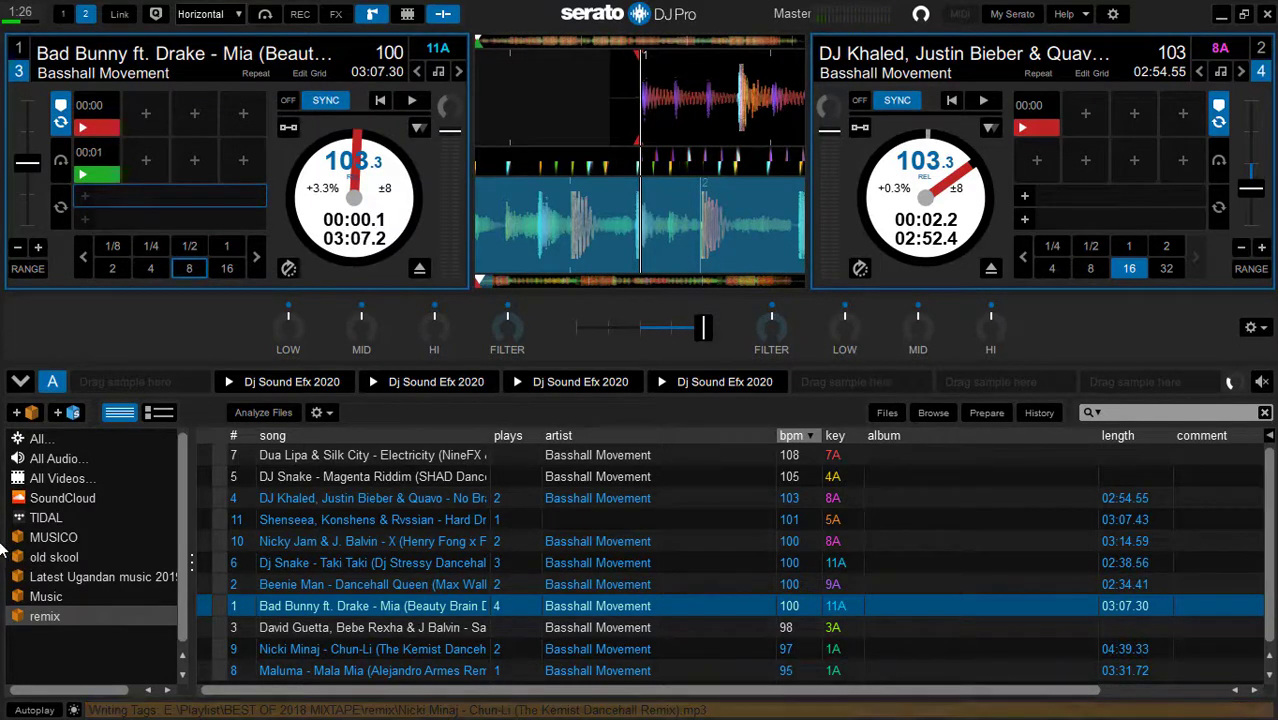
pyautogui.click(187, 269)
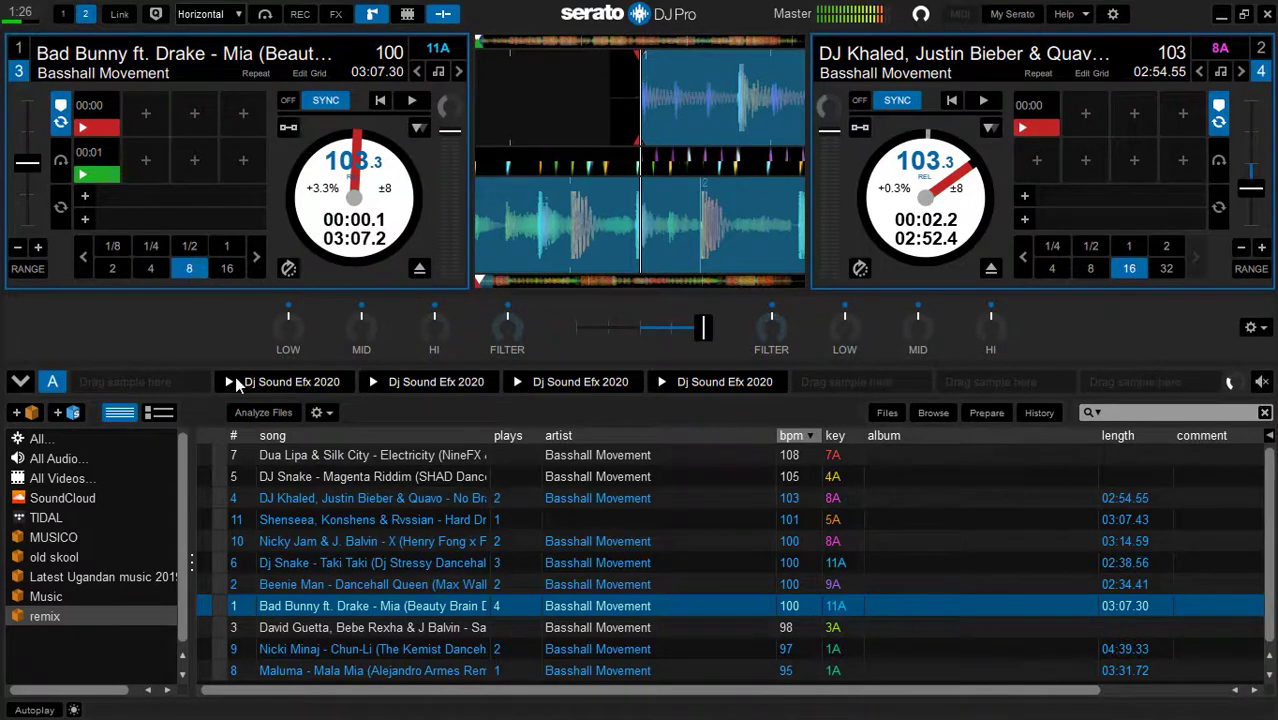
# Load Nicky Jam & J. Balvin - X onto deck 4 and enable an 8-beat loop on it.
pyautogui.click(293, 544)
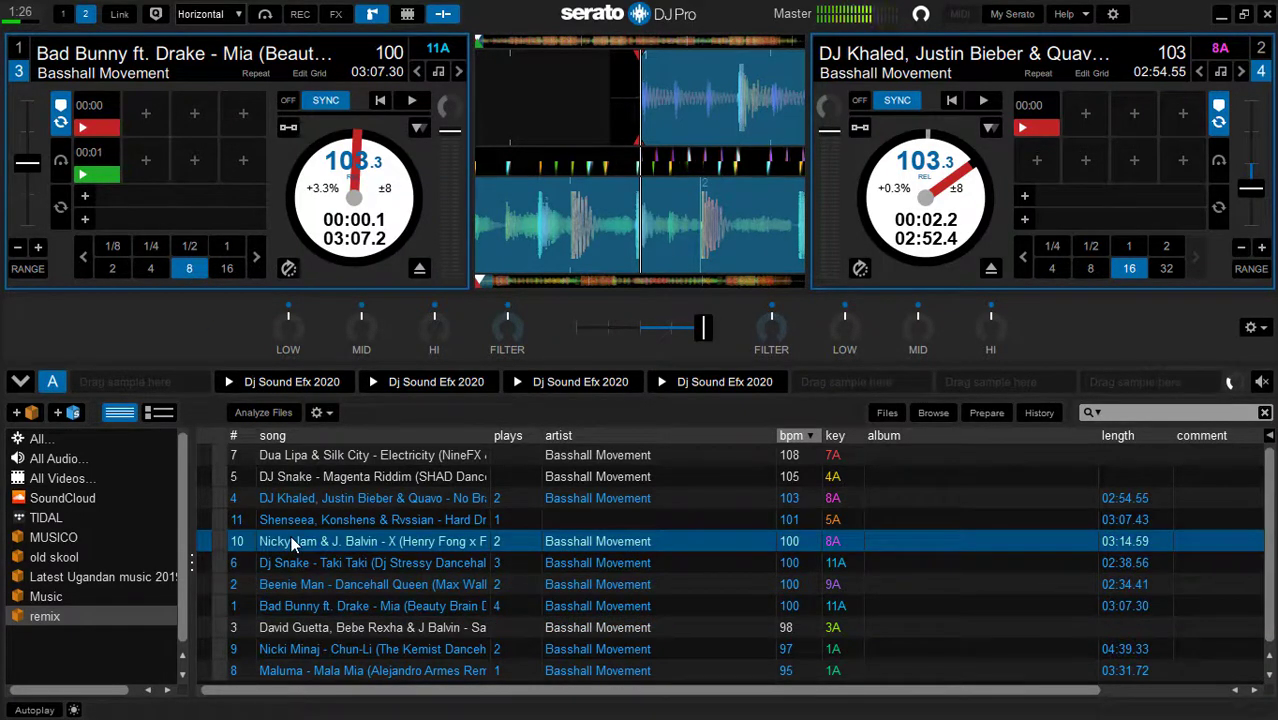
pyautogui.hotkey('shift', 'Right')
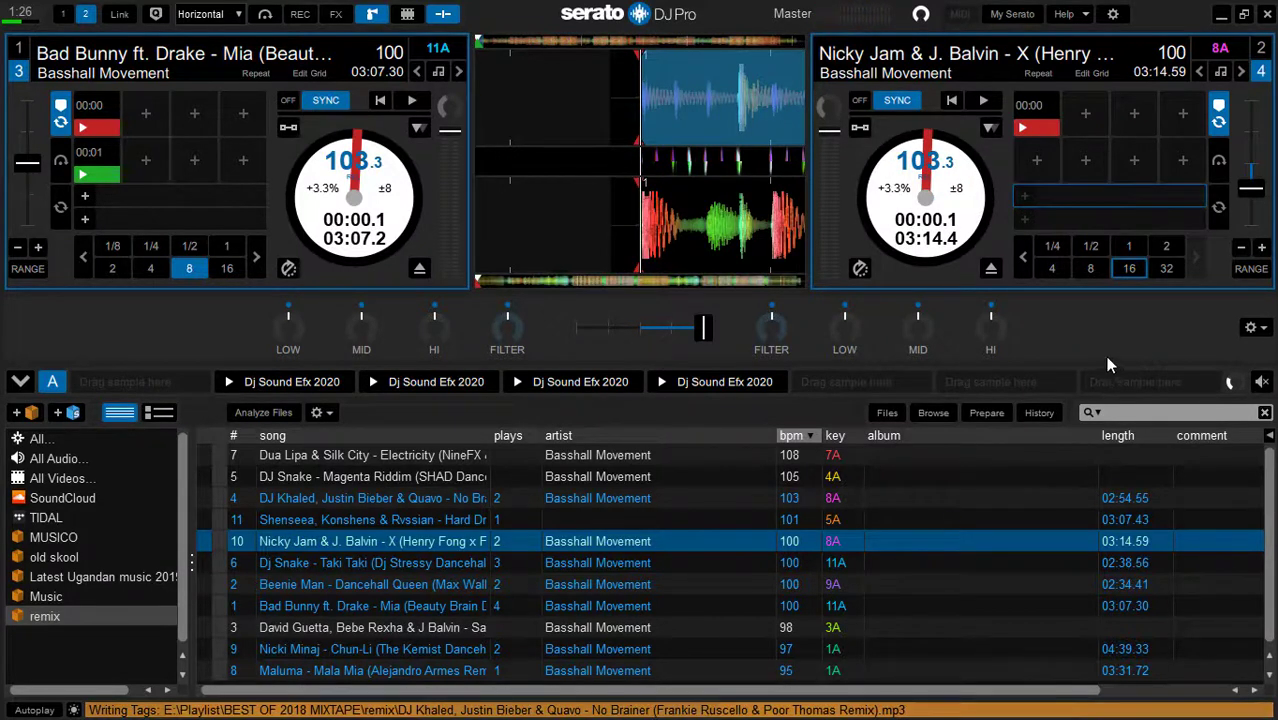
pyautogui.click(1090, 270)
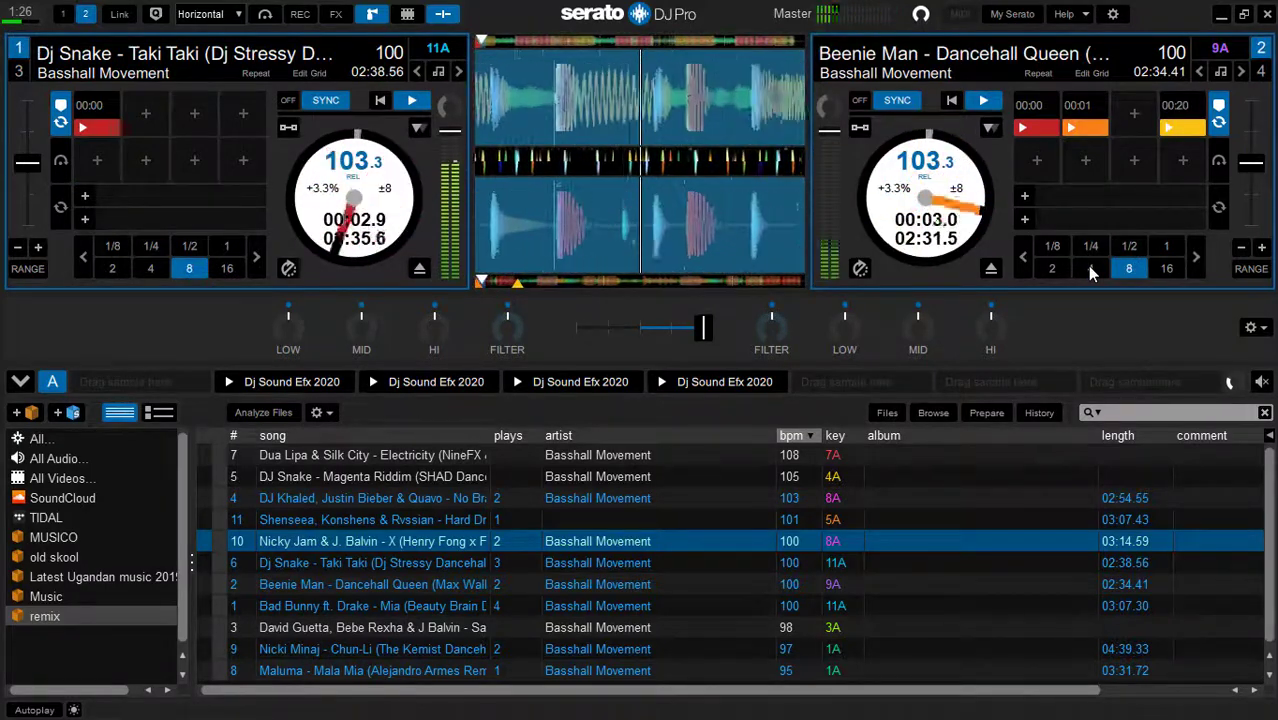
# Retrigger the first cue points on decks 1 and 2, and stop Taki Taki on deck 1.
pyautogui.press('1')
pyautogui.press('6')
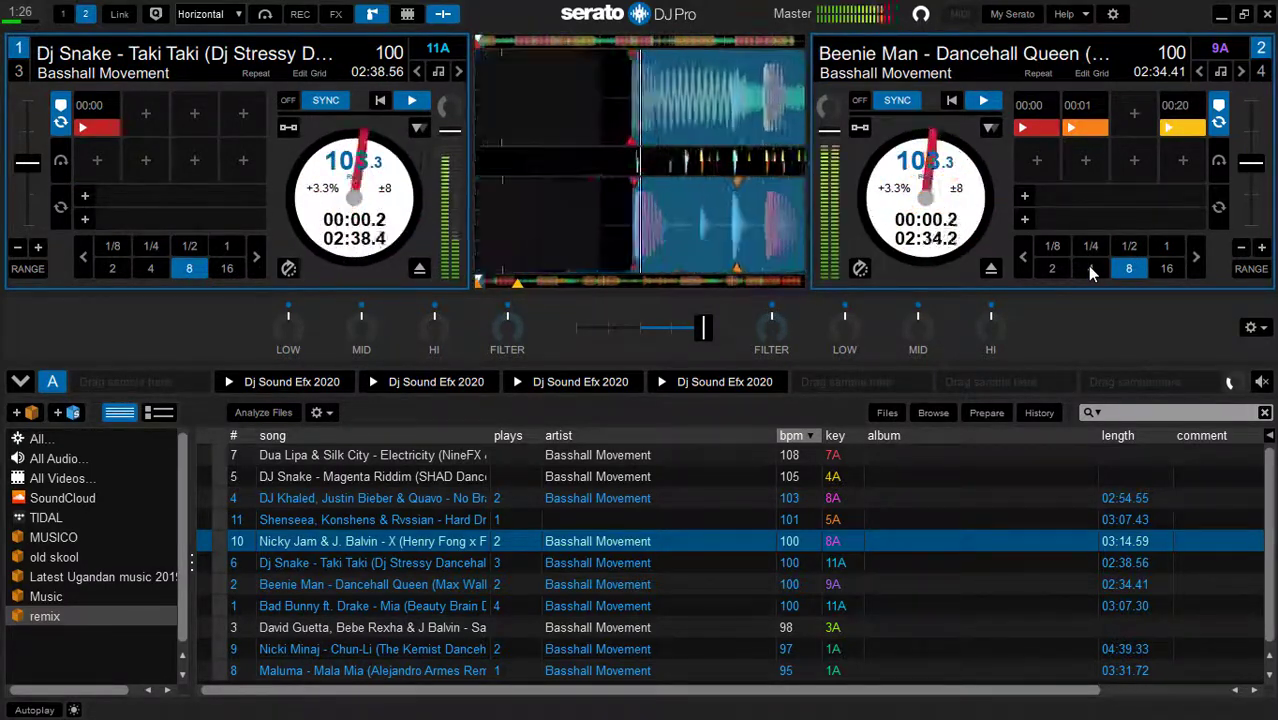
pyautogui.press('w')
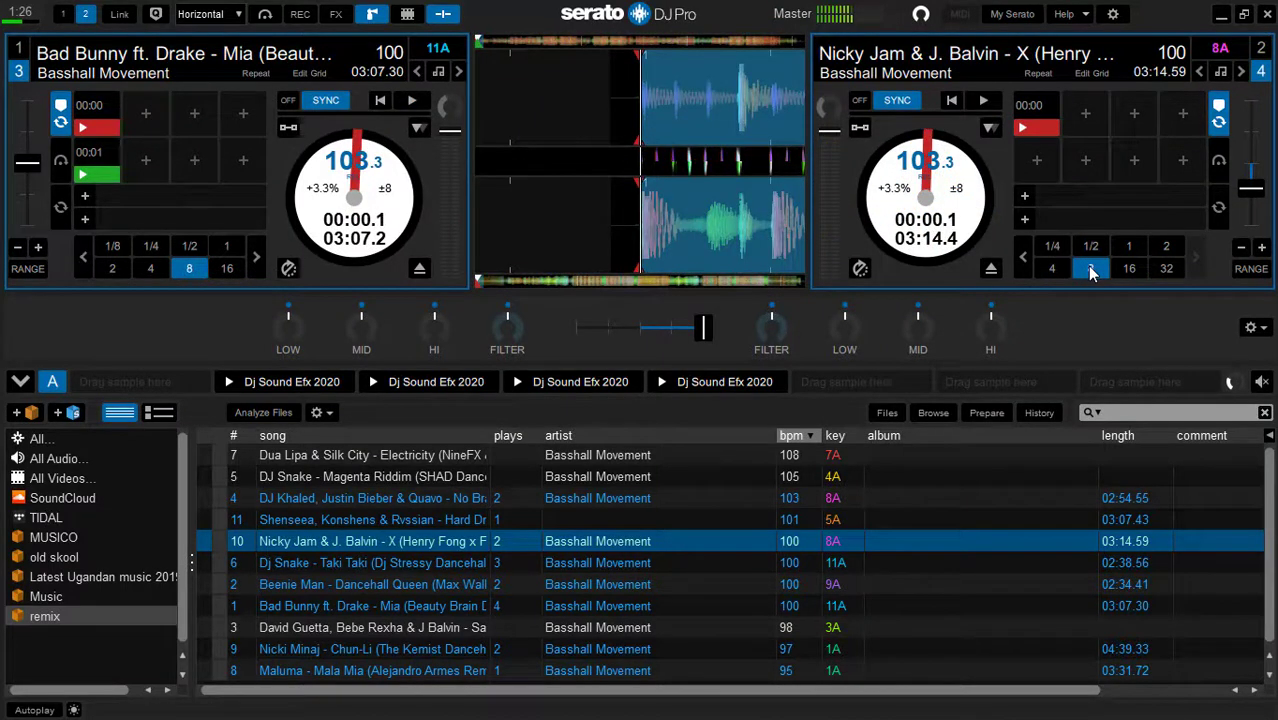
# Start Bad Bunny ft. Drake - Mia on deck 3 from its first cue point and crossfade fully to it.
pyautogui.press('w')
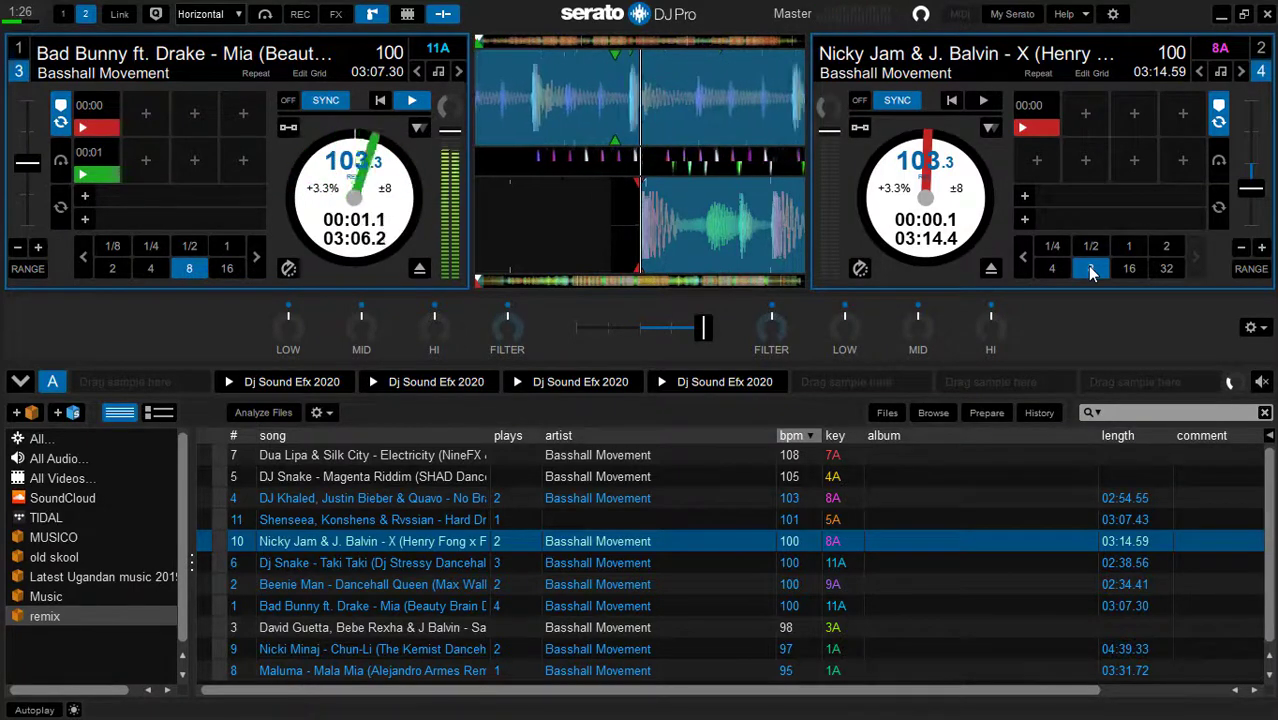
pyautogui.press('1')
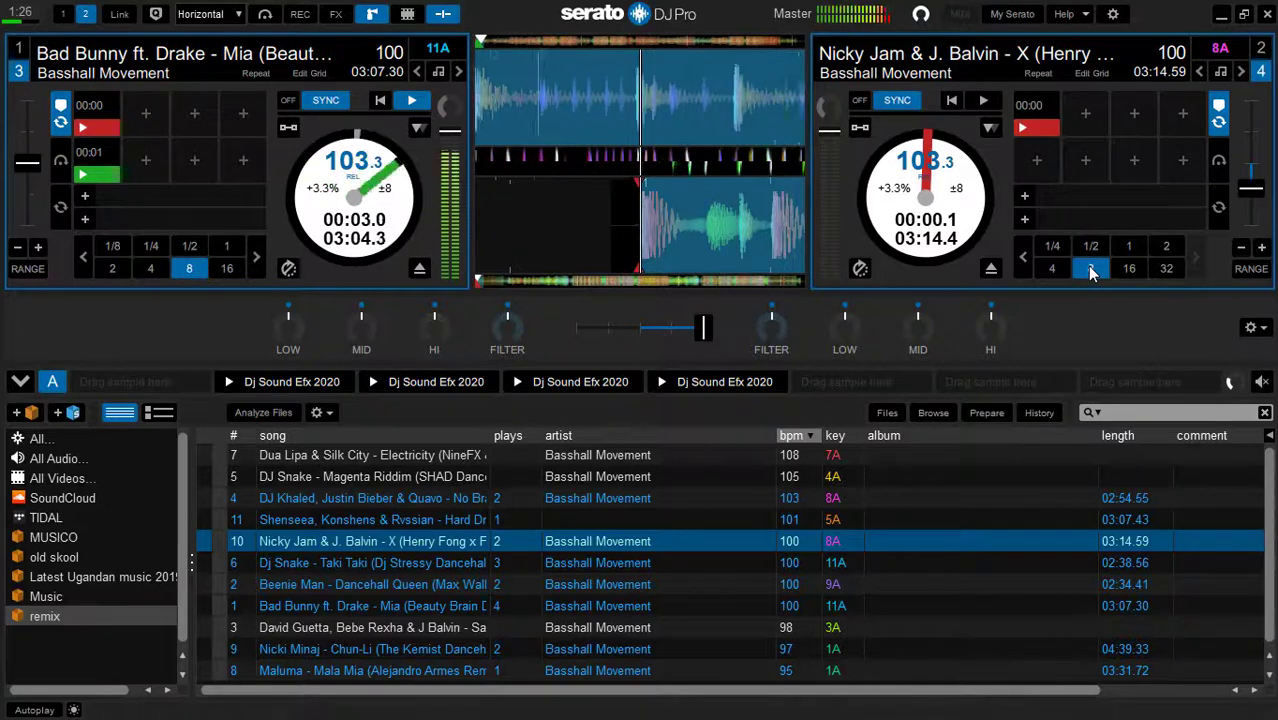
pyautogui.press('Left')
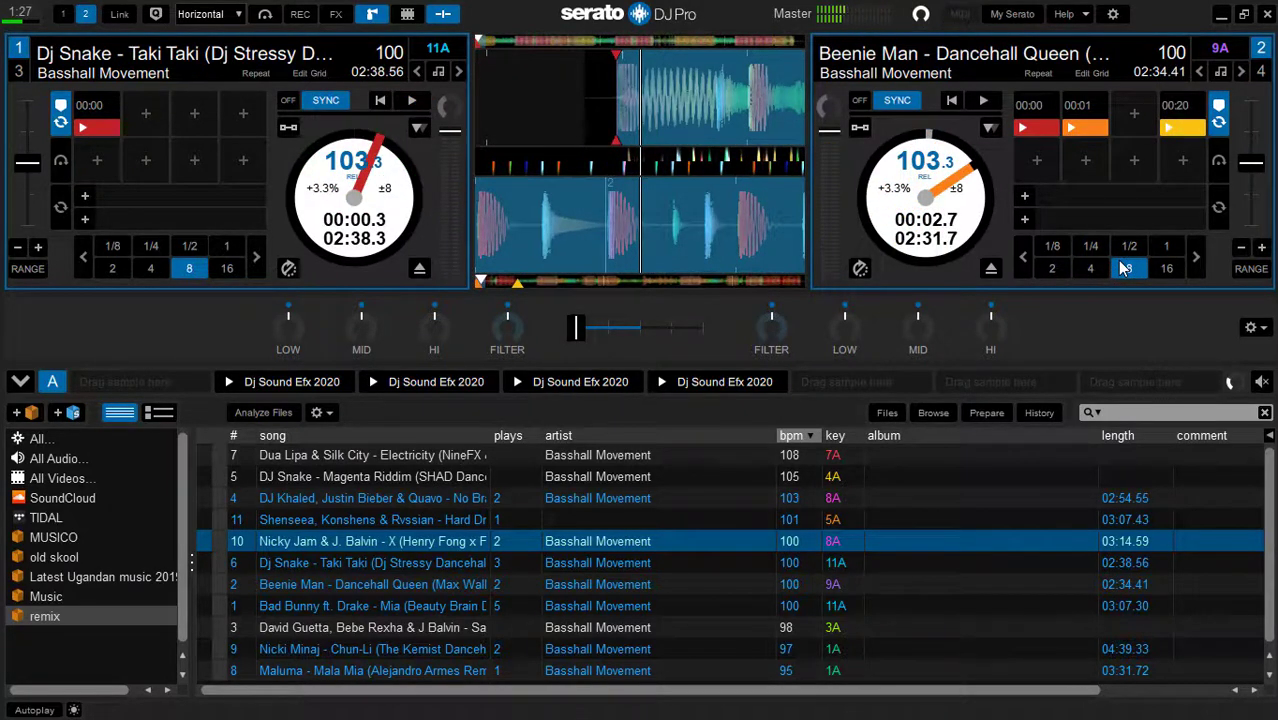
# Switch to decks 3 and 4, start Nicky Jam & J. Balvin - X on deck 4 and retrigger the first cue points on both decks.
pyautogui.press('`')
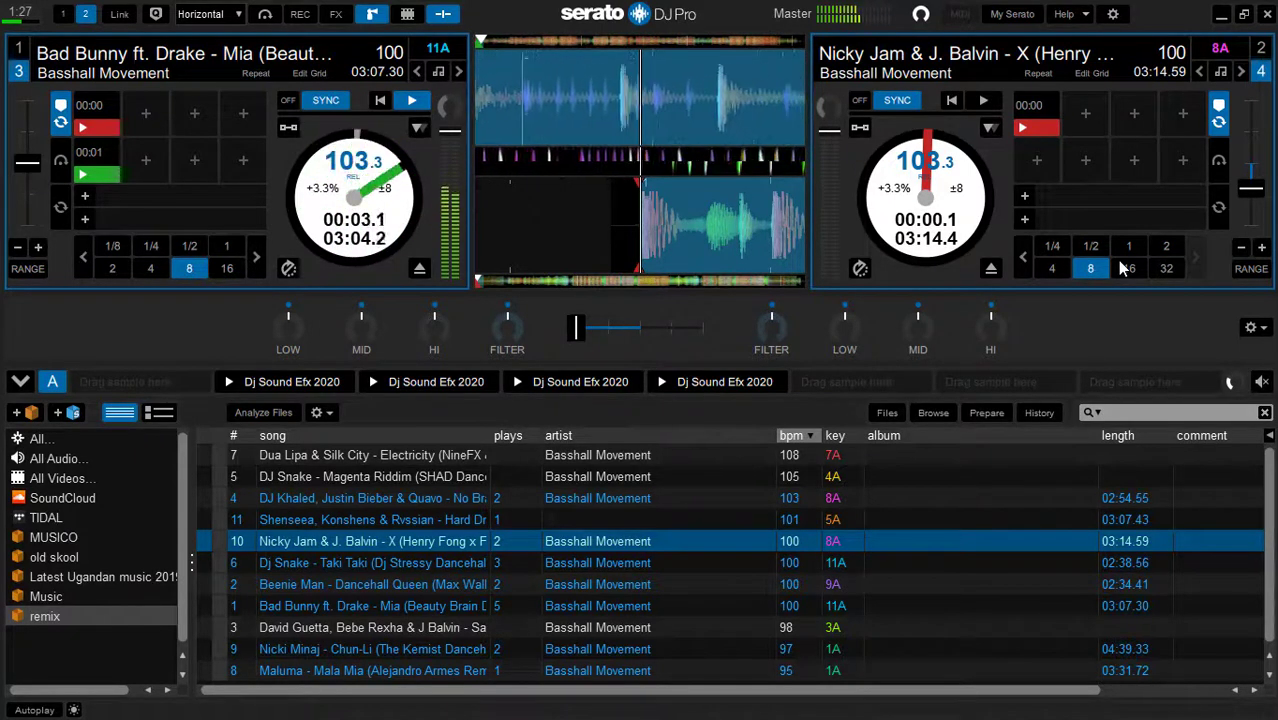
pyautogui.press('s')
pyautogui.press('1')
pyautogui.press('6')
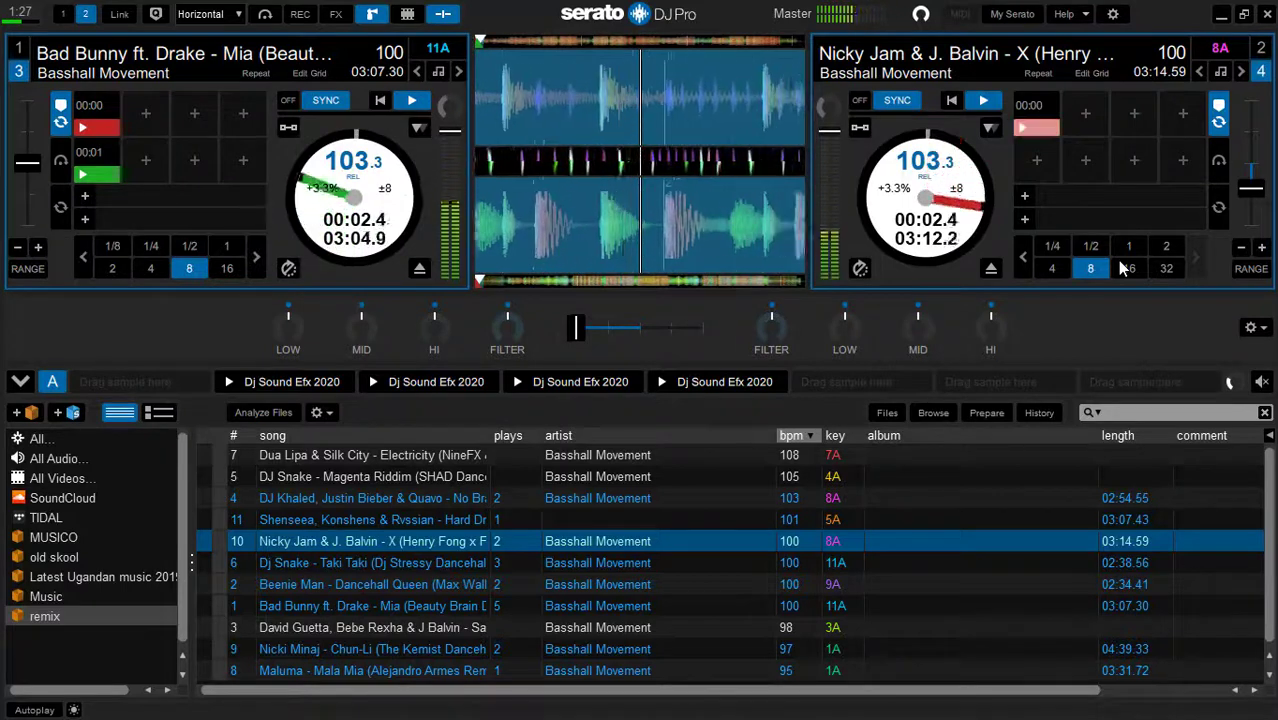
pyautogui.press('6')
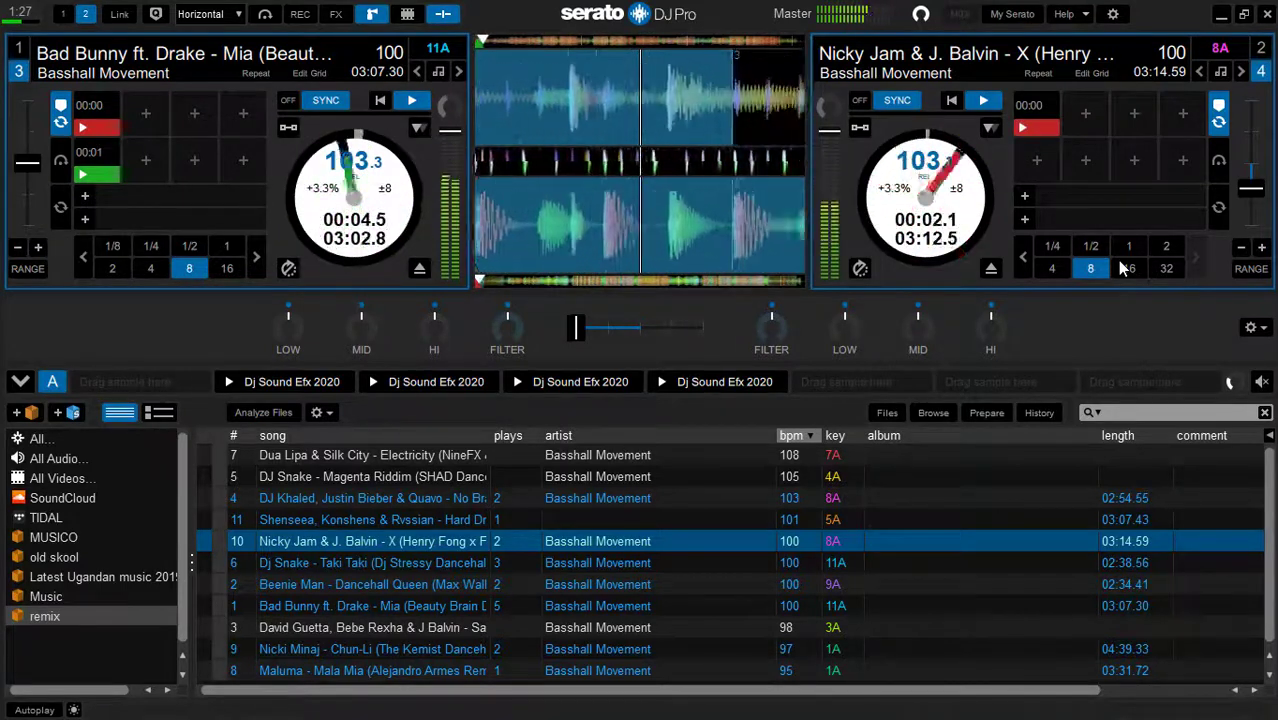
pyautogui.press('1')
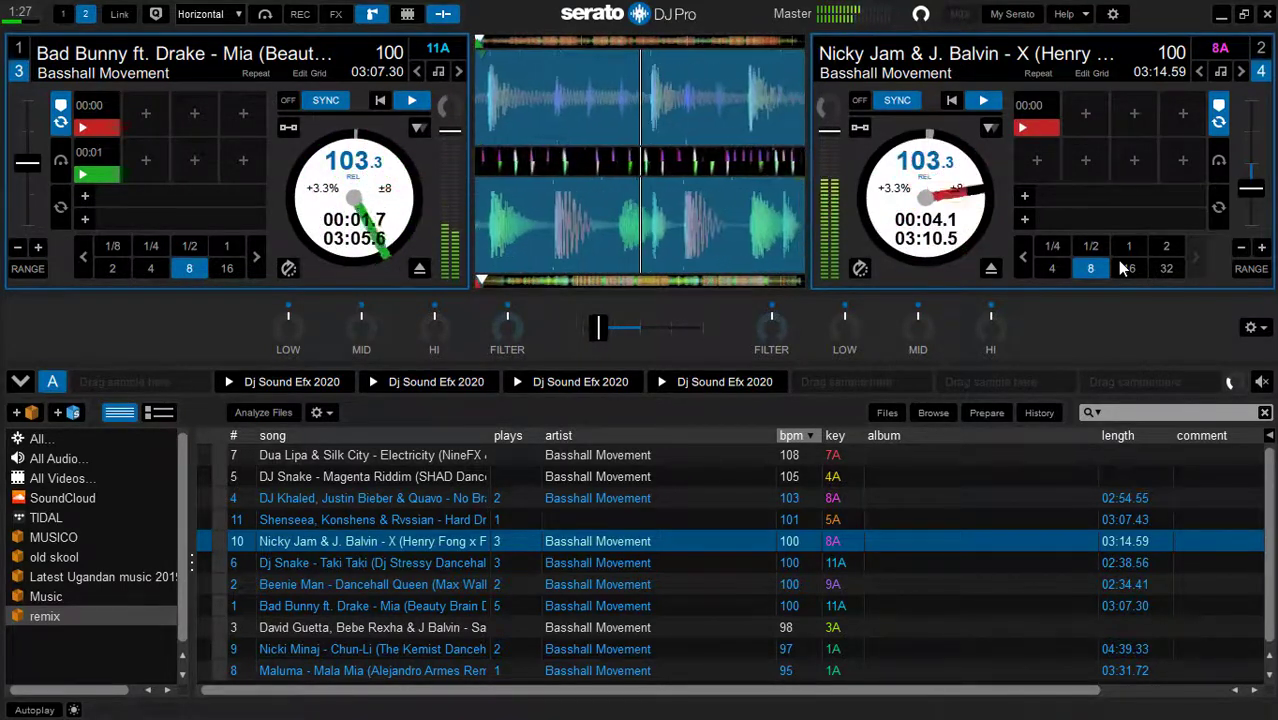
pyautogui.press('6')
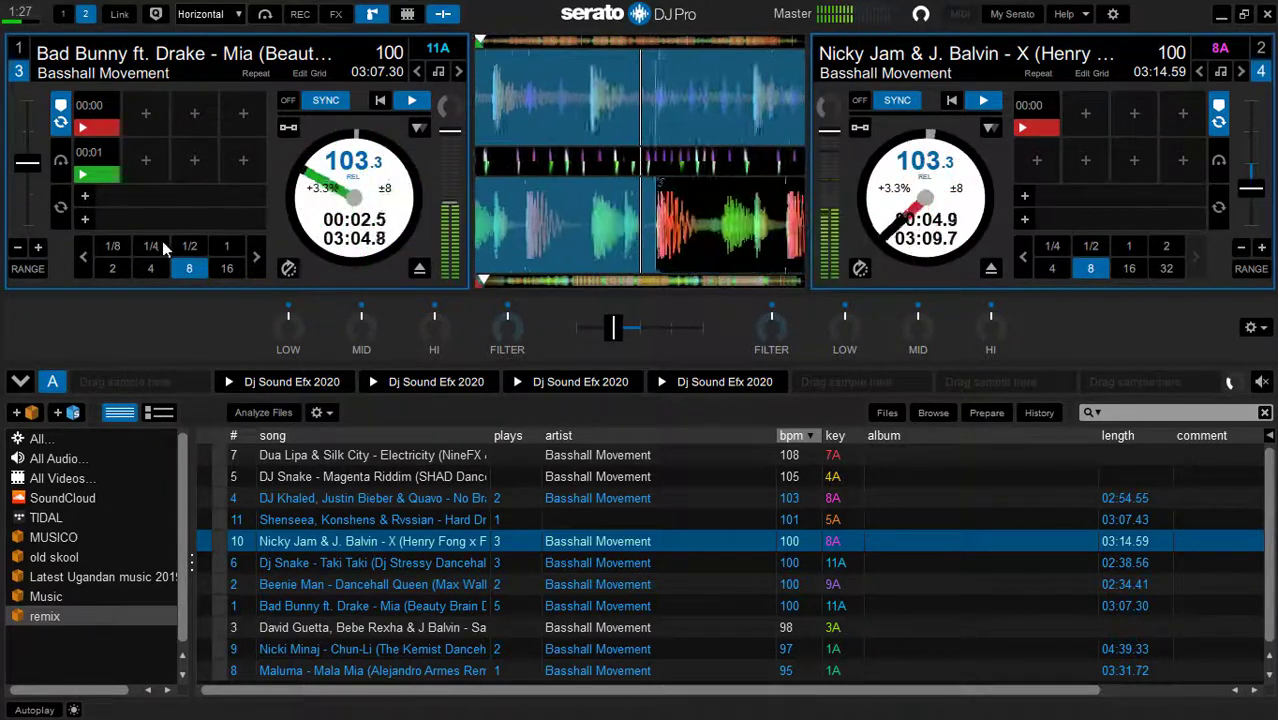
# Shorten the deck 3 loop to 4 beats and crossfade fully to Nicky Jam & J. Balvin - X on deck 4.
pyautogui.click(154, 270)
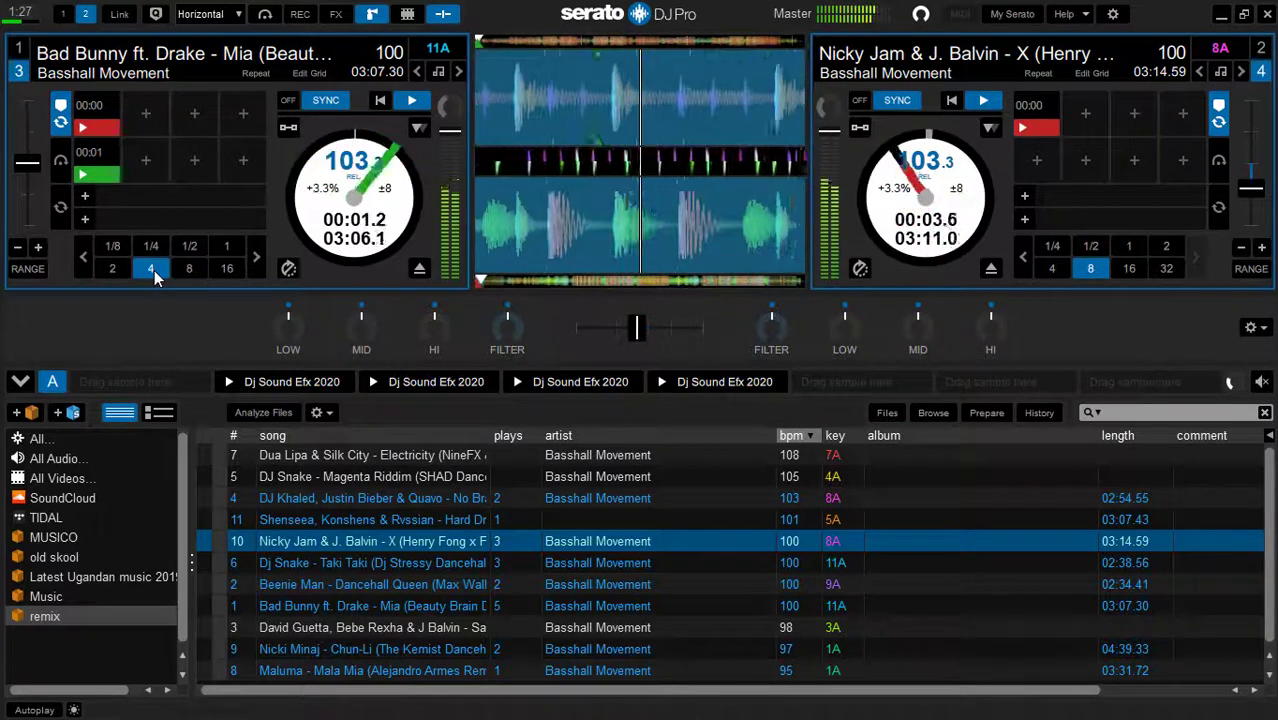
pyautogui.click(278, 395)
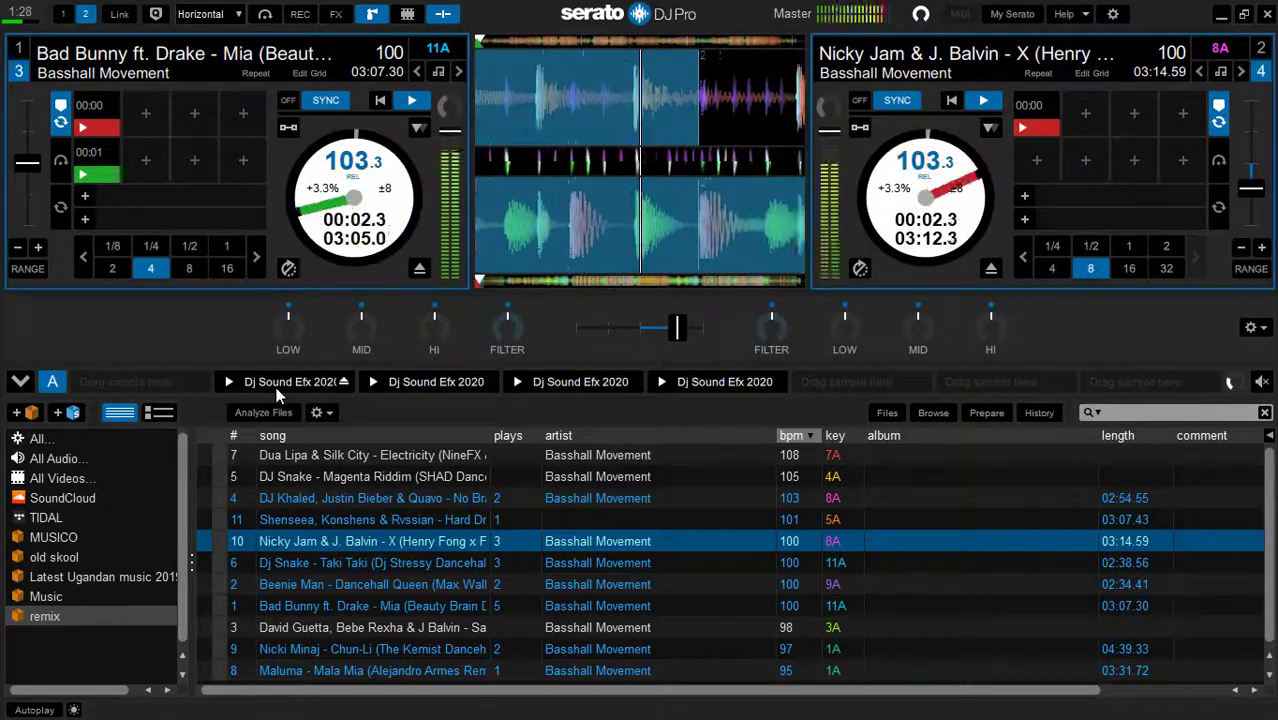
pyautogui.press('1')
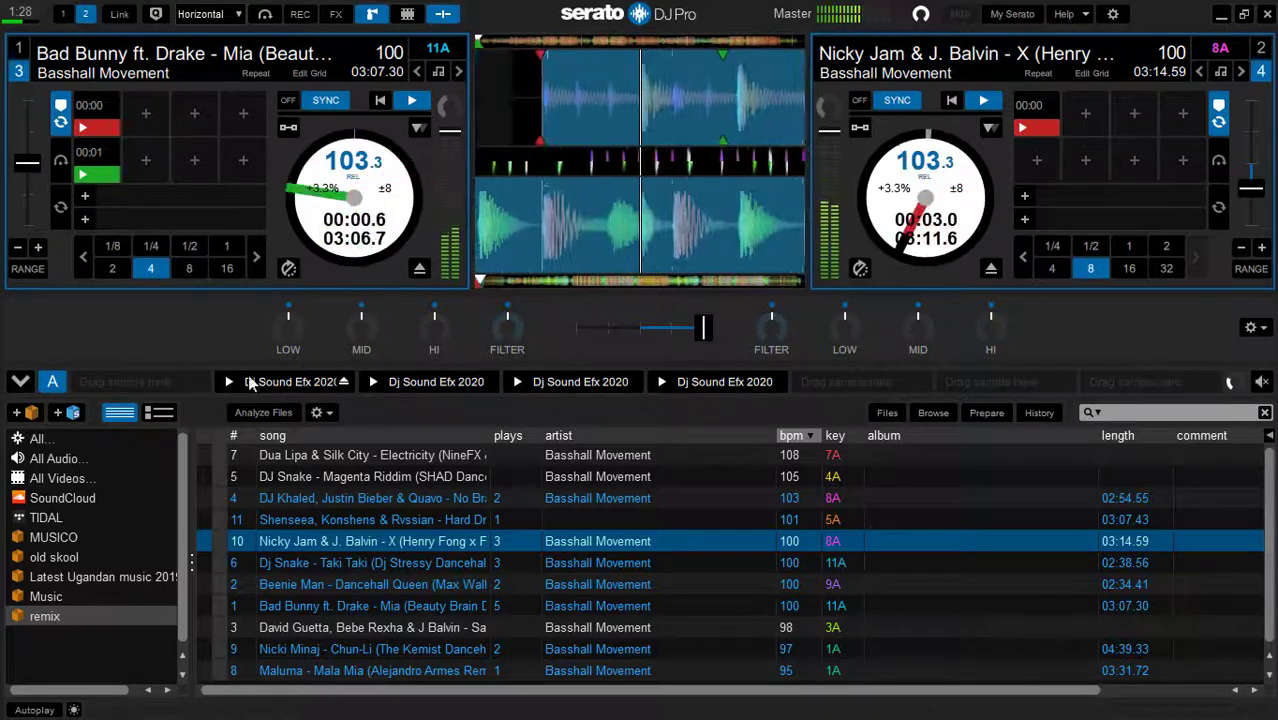
# Stop deck 3, load DJ Khaled, Justin Bieber & Quavo - No Brainer onto it and enable an 8-beat loop.
pyautogui.click(339, 499)
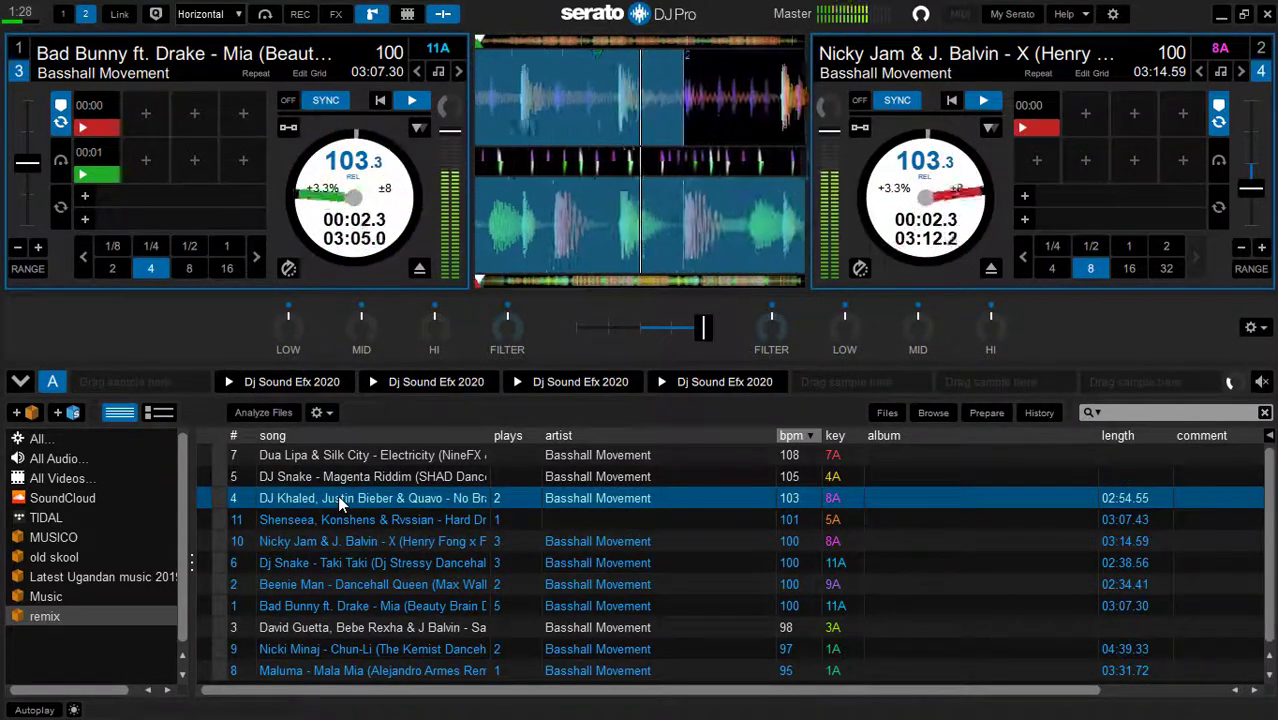
pyautogui.press('1')
pyautogui.press('w')
pyautogui.hotkey('shift', 'Left')
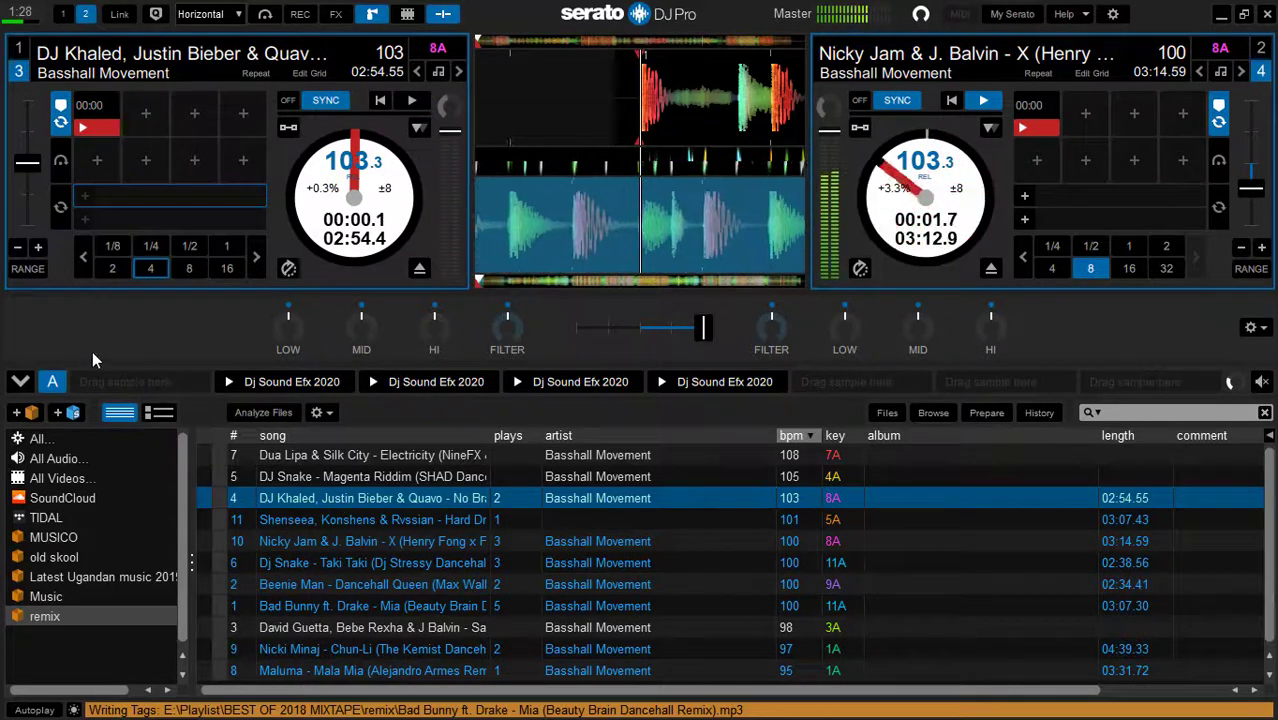
pyautogui.click(190, 270)
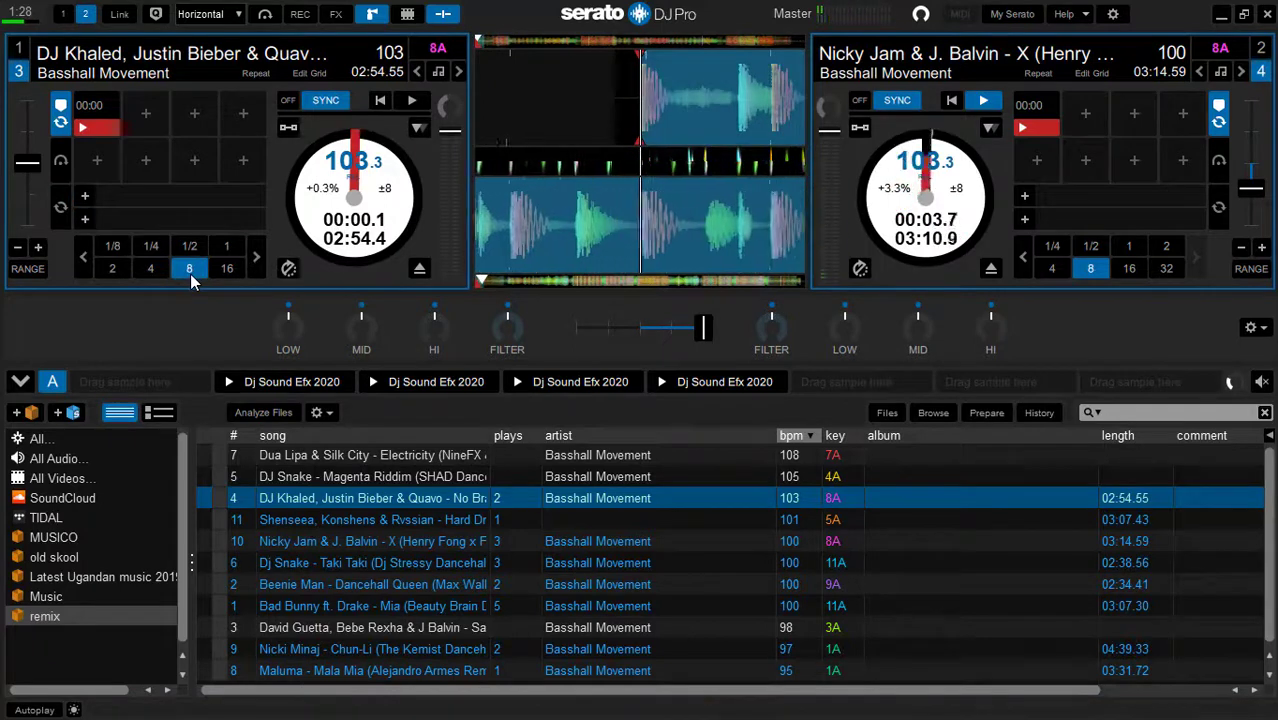
# Start the DJ Khaled track on deck 3 from its first cue point and move the crossfader partway towards it, retriggering both decks' first cues.
pyautogui.hotkey('alt', 'w')
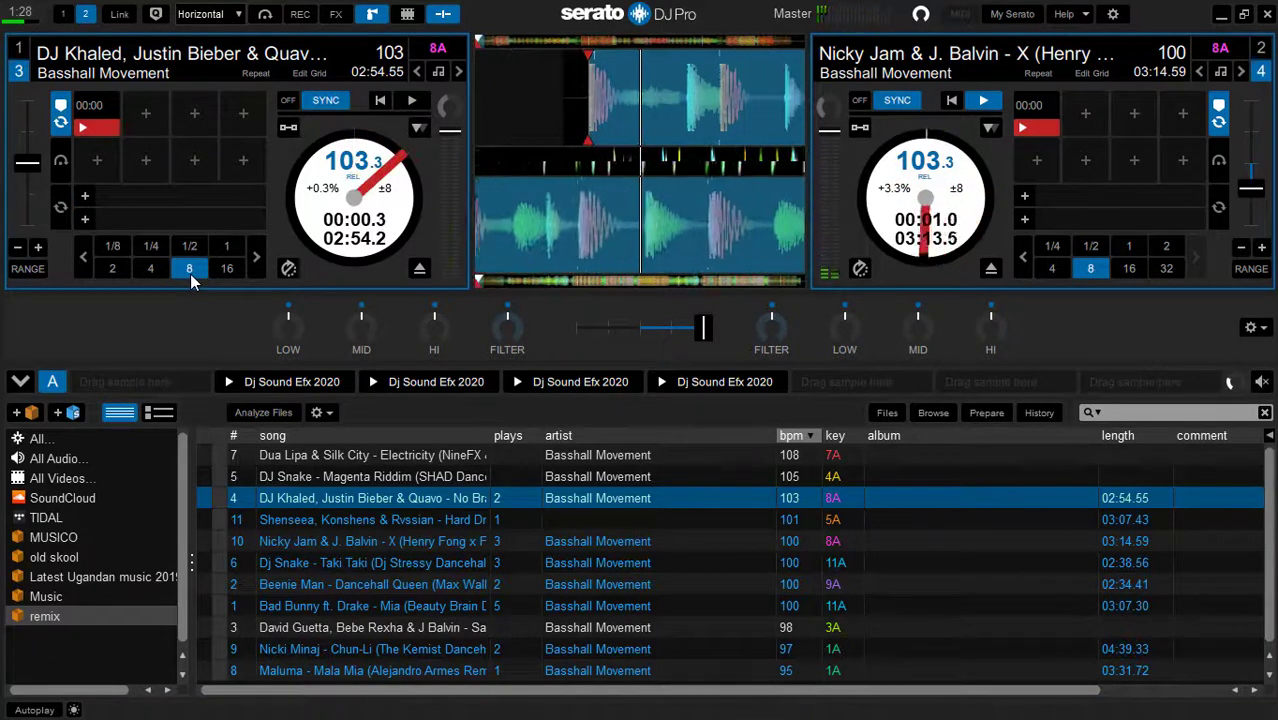
pyautogui.press('1')
pyautogui.press('1')
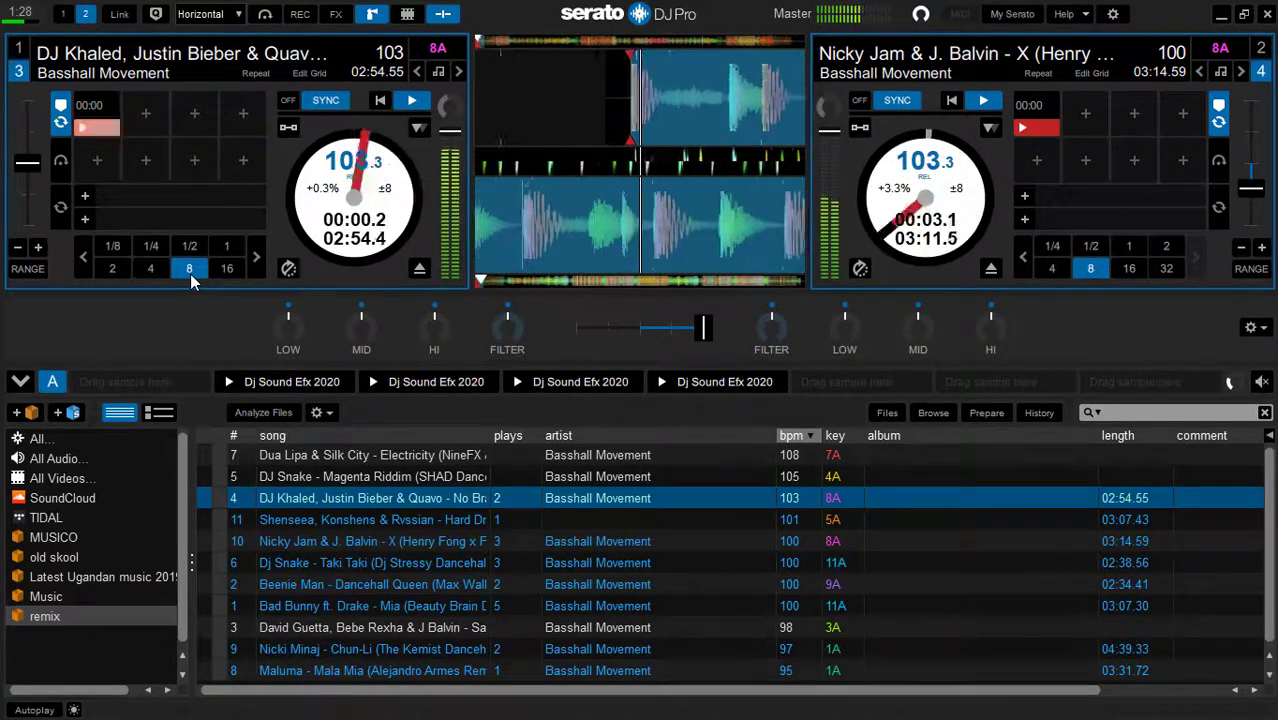
pyautogui.press('6')
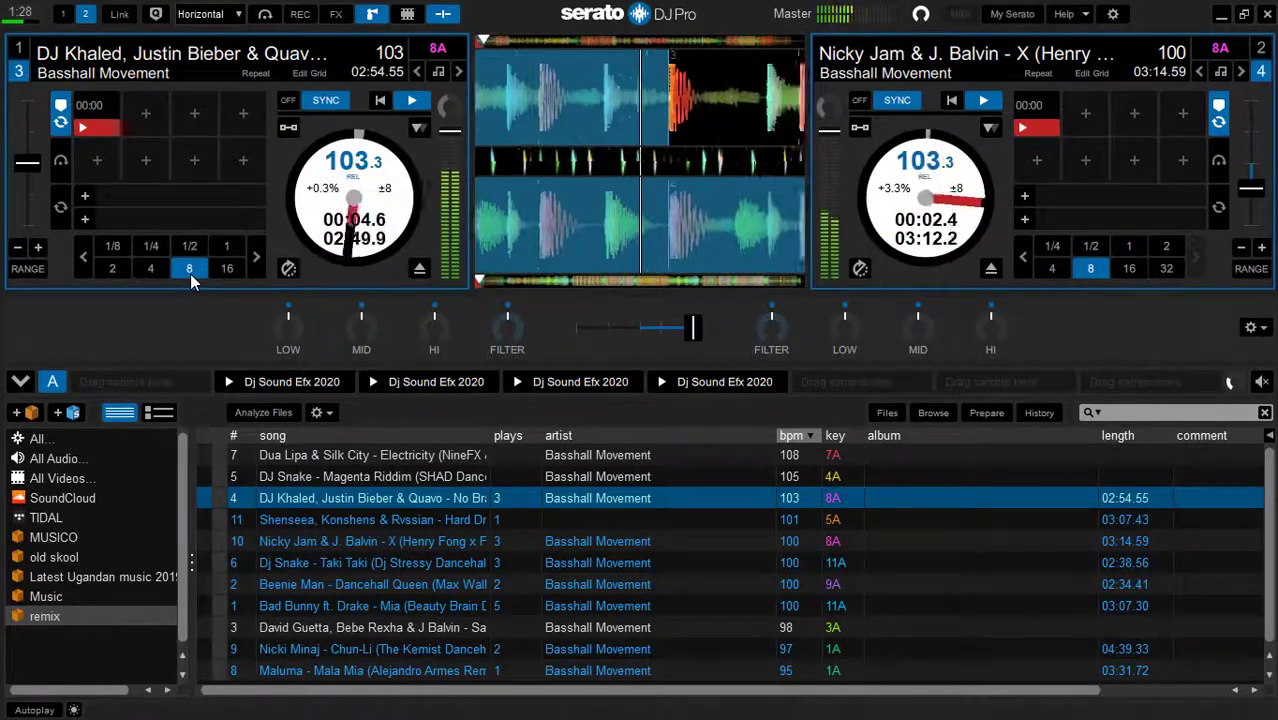
pyautogui.press('1')
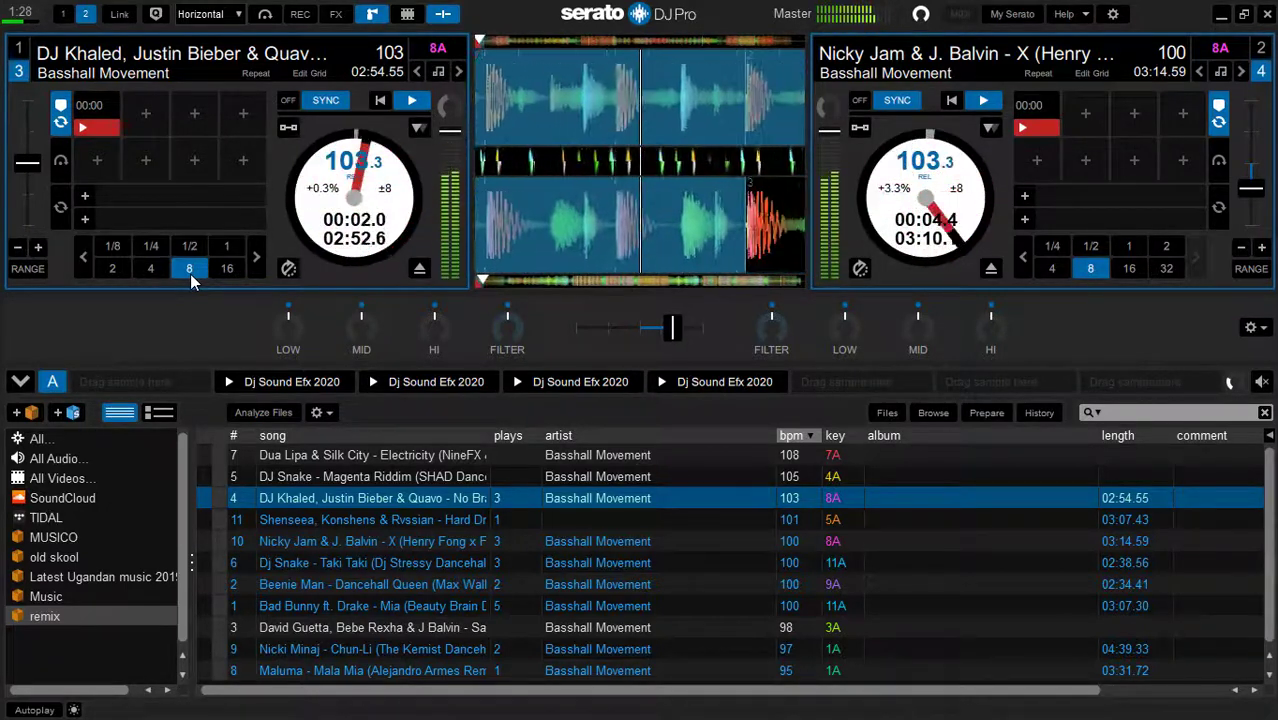
pyautogui.press('6')
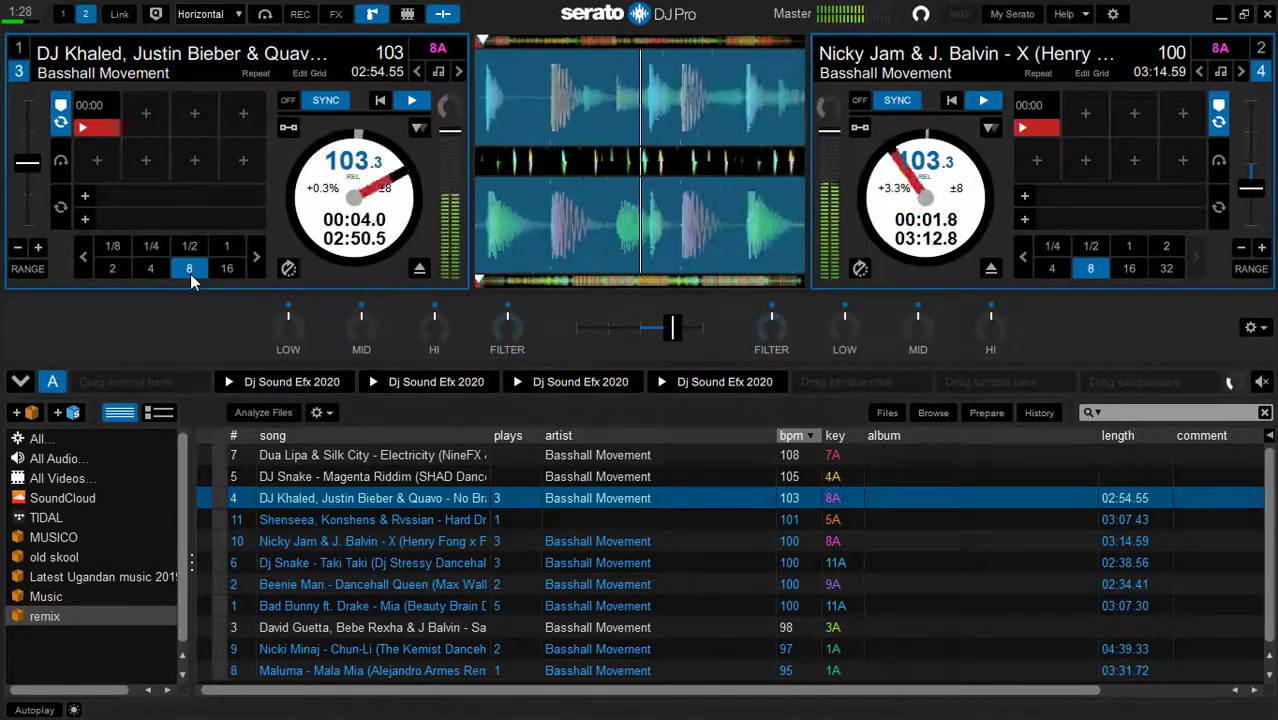
pyautogui.press('1')
pyautogui.press('1')
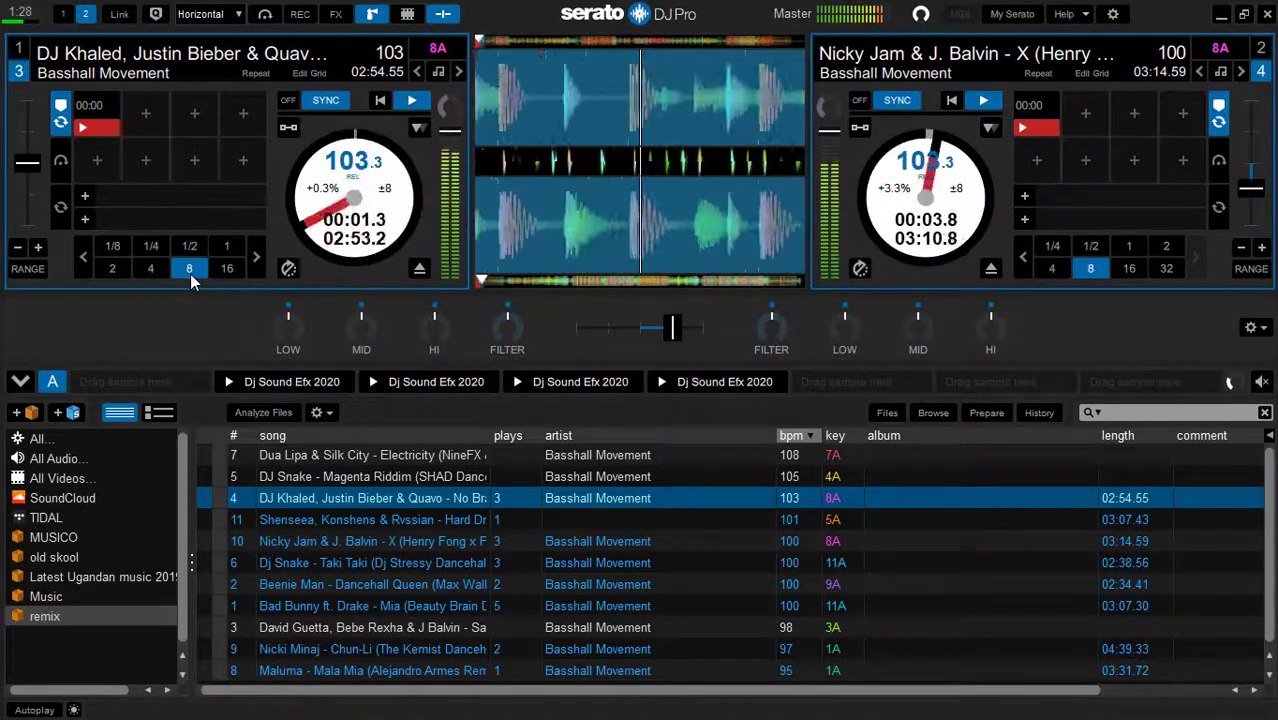
# Turn the low EQ down slightly on deck 4 while retriggering the first cue points on decks 3 and 4.
pyautogui.press('6')
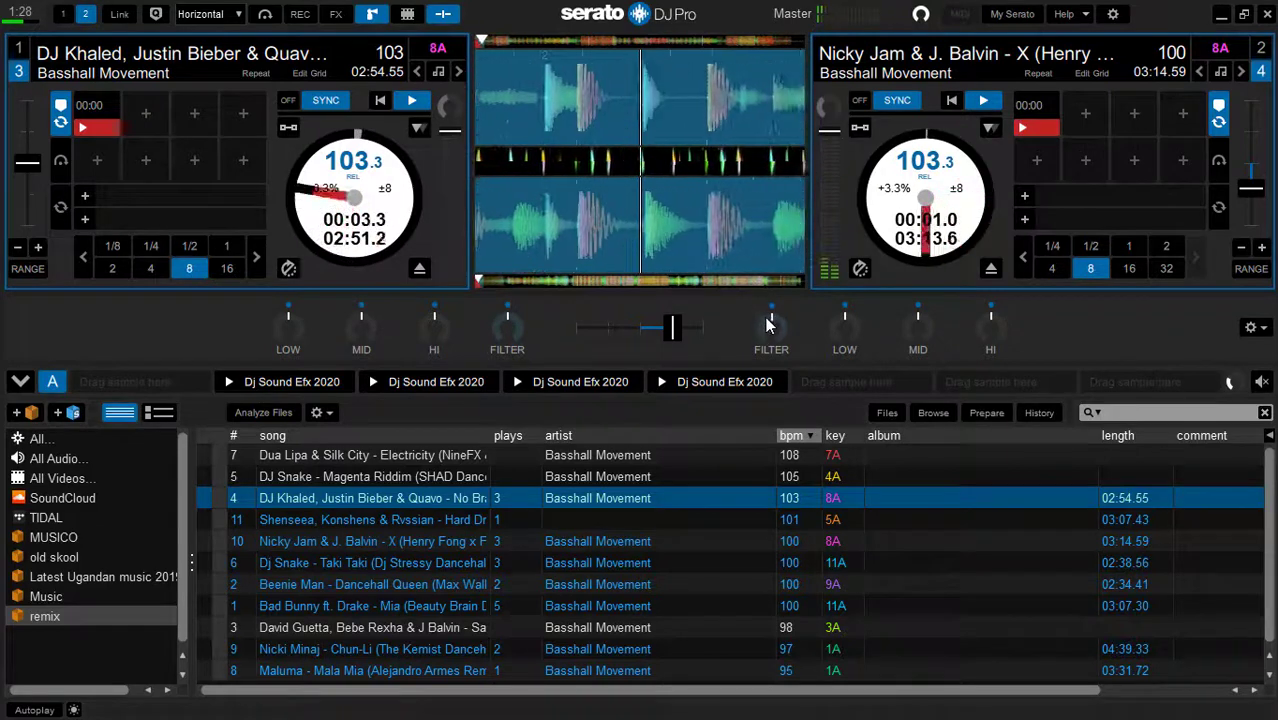
pyautogui.press('1')
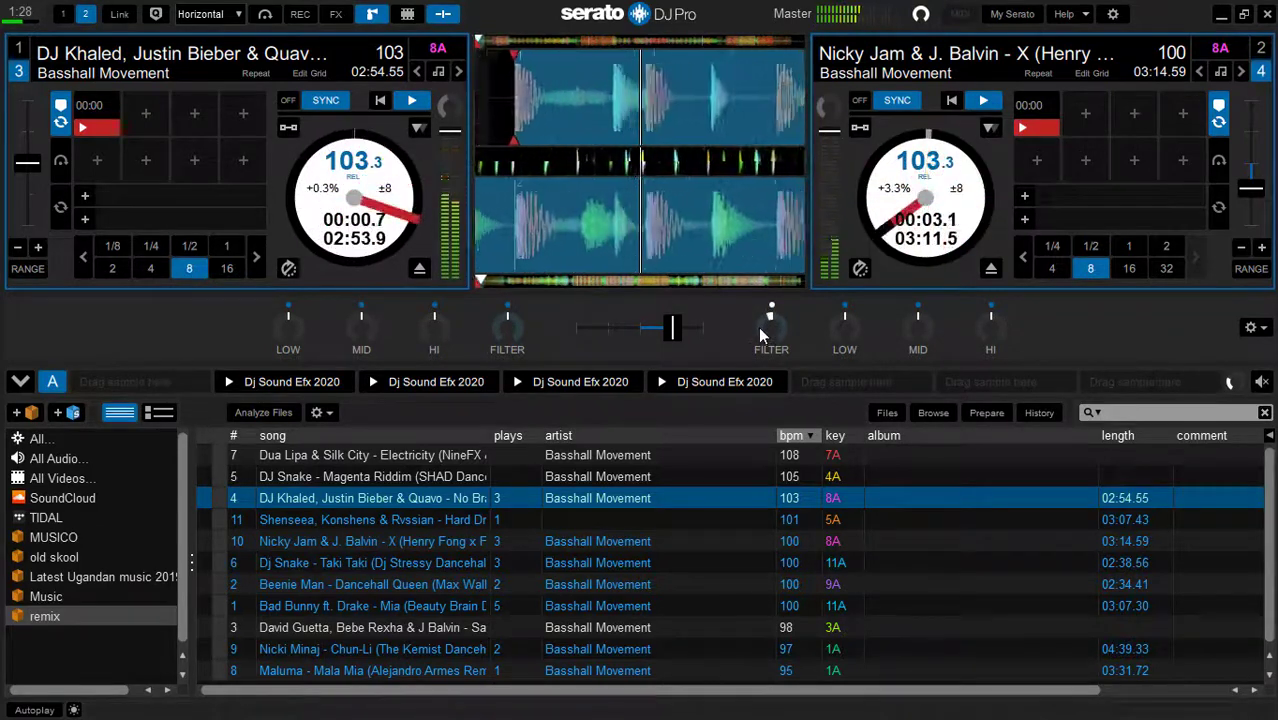
pyautogui.press('6')
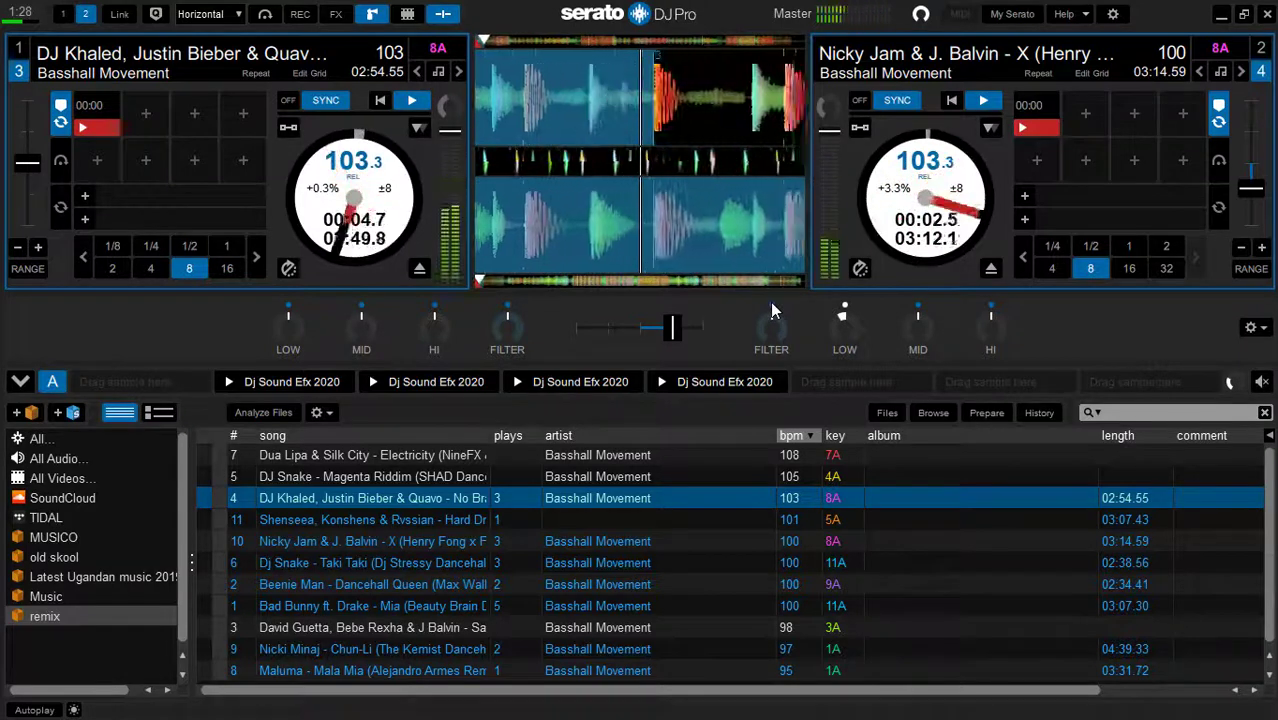
# Crossfade most of the way to the DJ Khaled track on deck 3, alternately retriggering the first cue points on decks 3 and 4.
pyautogui.press('1')
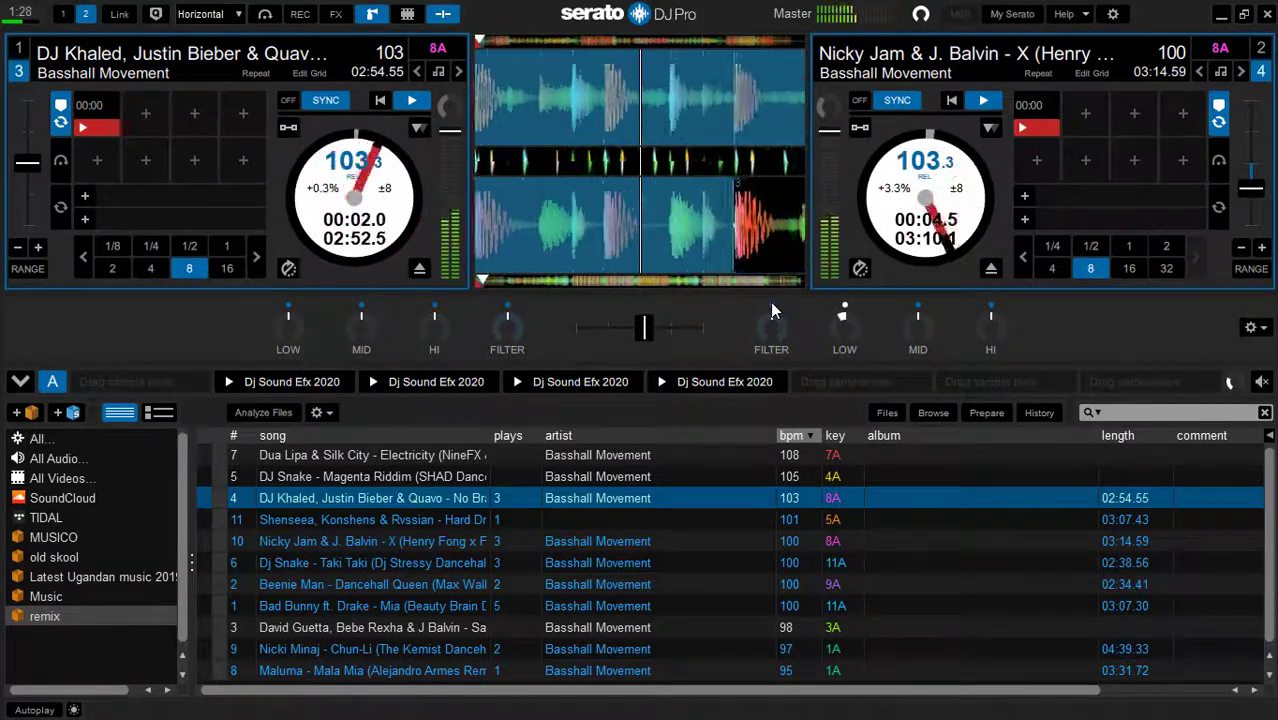
pyautogui.press('6')
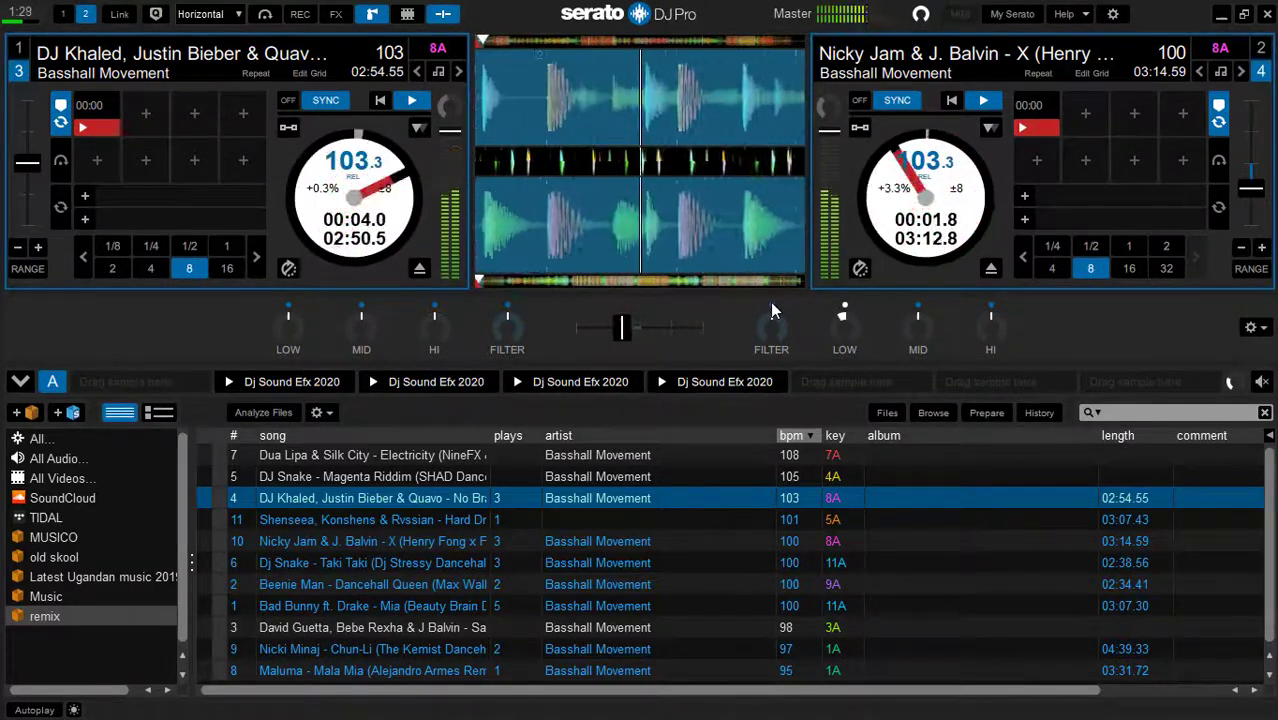
pyautogui.press('1')
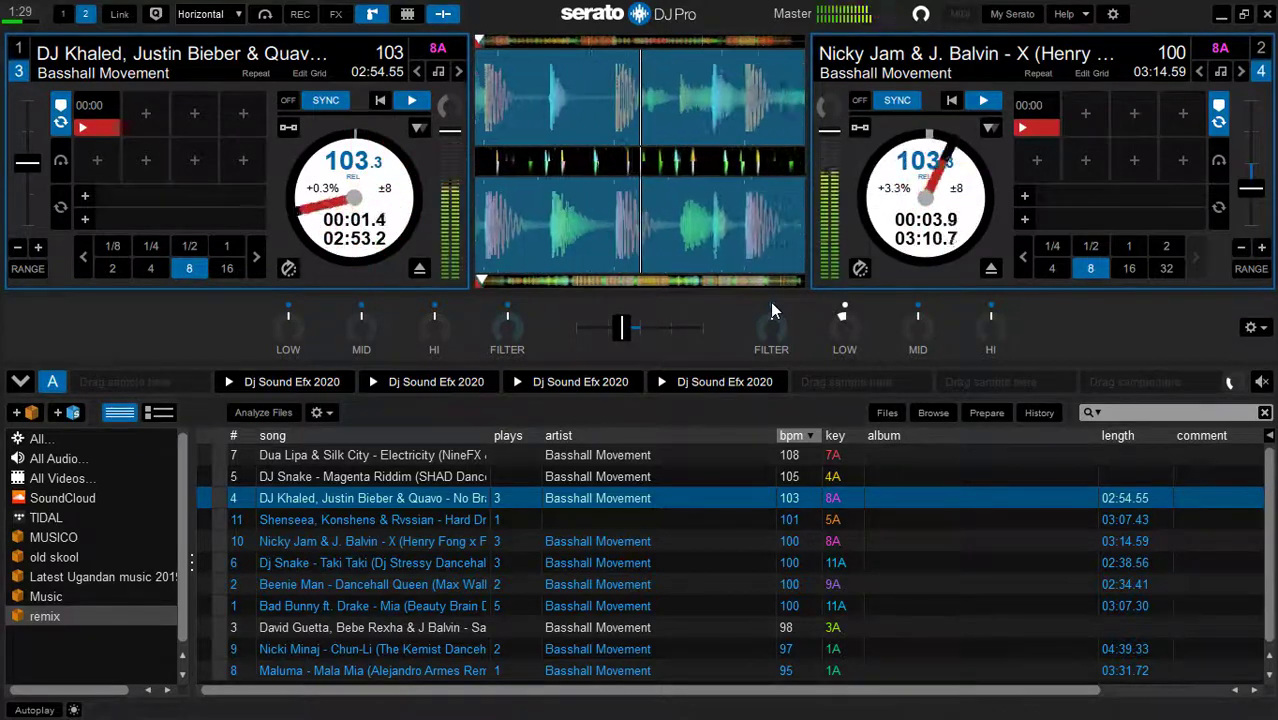
pyautogui.press('6')
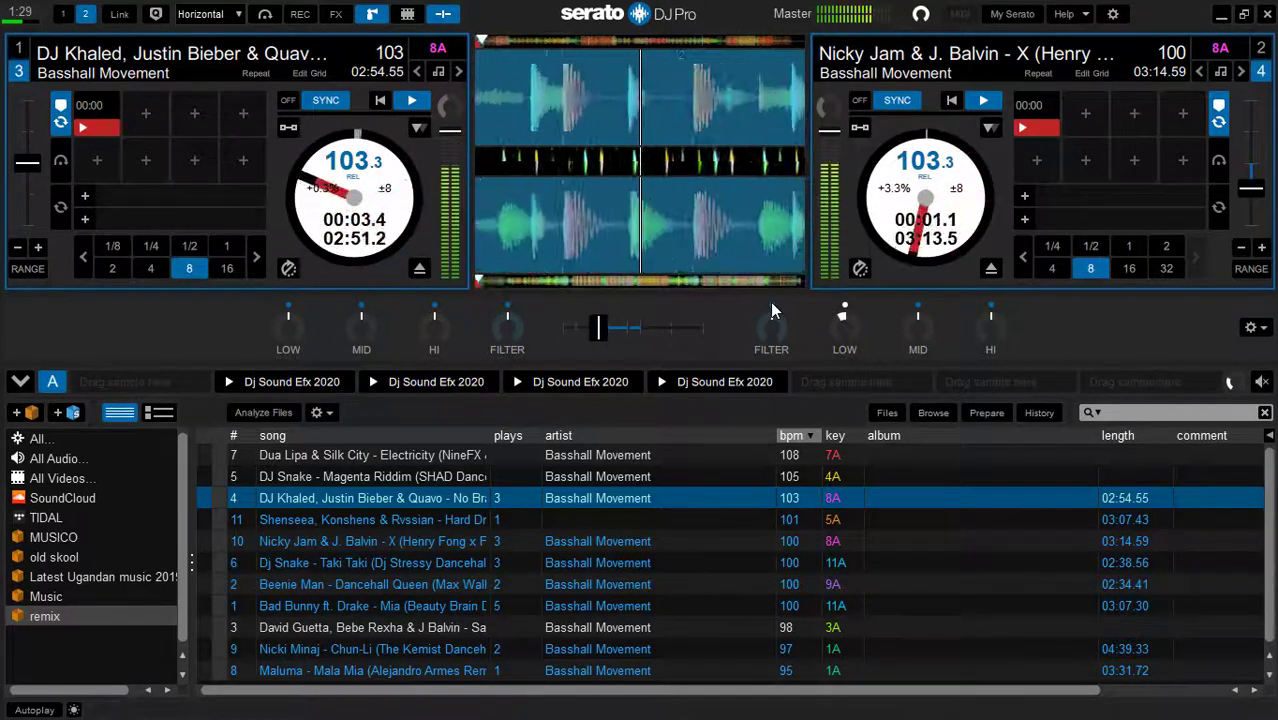
pyautogui.press('1')
# Play the first Dj Sound Efx 2020 sample and extend the deck 3 loop to 16 beats.
pyautogui.click(258, 382)
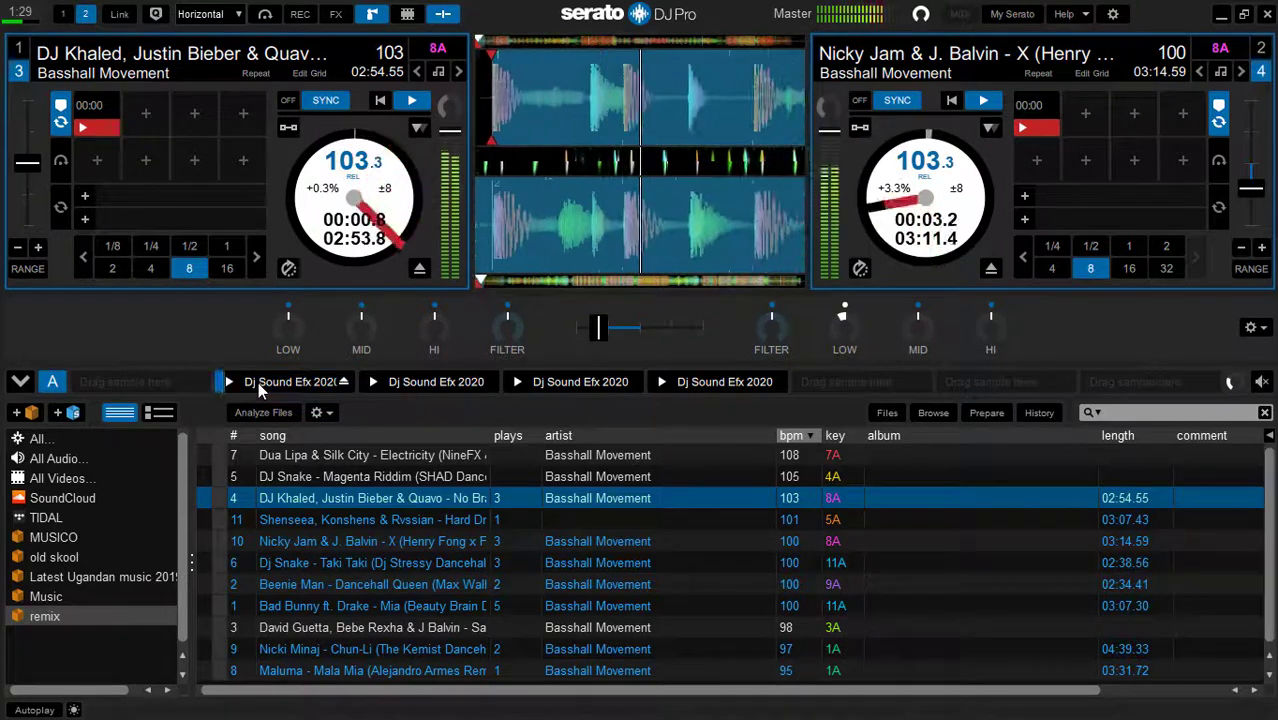
pyautogui.press('6')
pyautogui.click(228, 270)
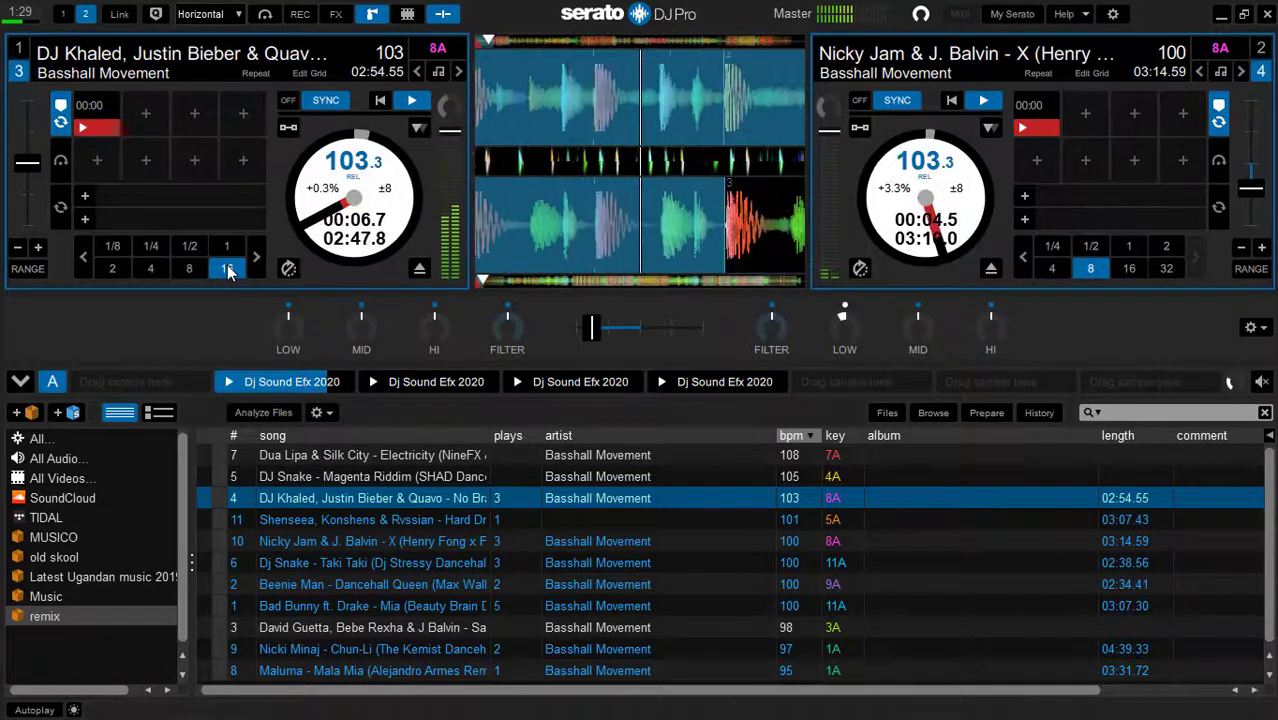
pyautogui.press('6')
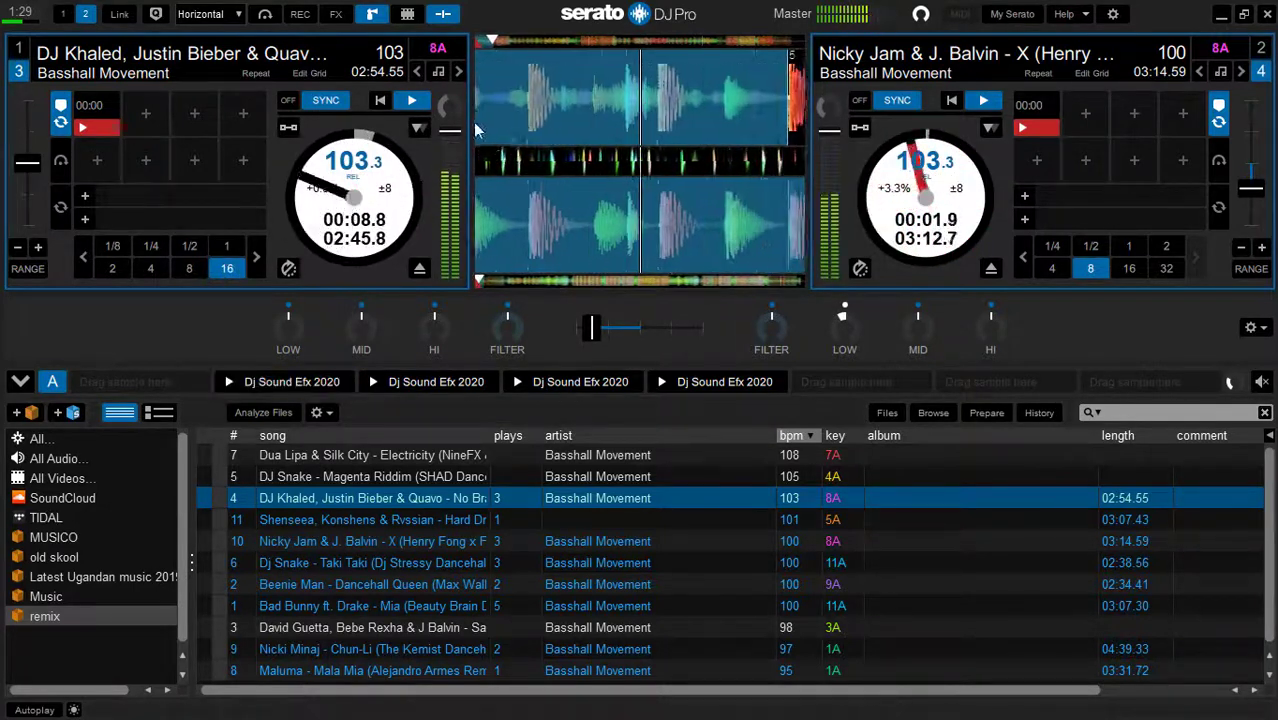
# Lower the deck 3 channel volume almost fully while retriggering the first cue points on decks 3 and 4.
pyautogui.press('1')
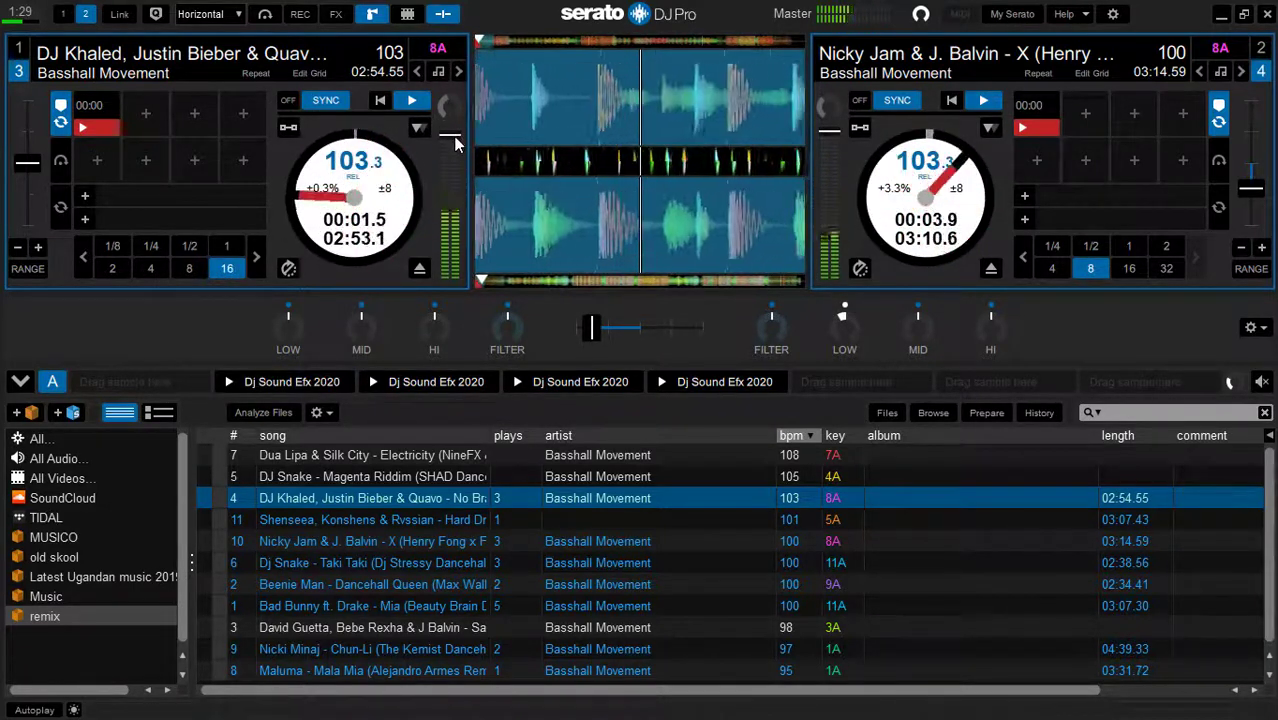
pyautogui.press('6')
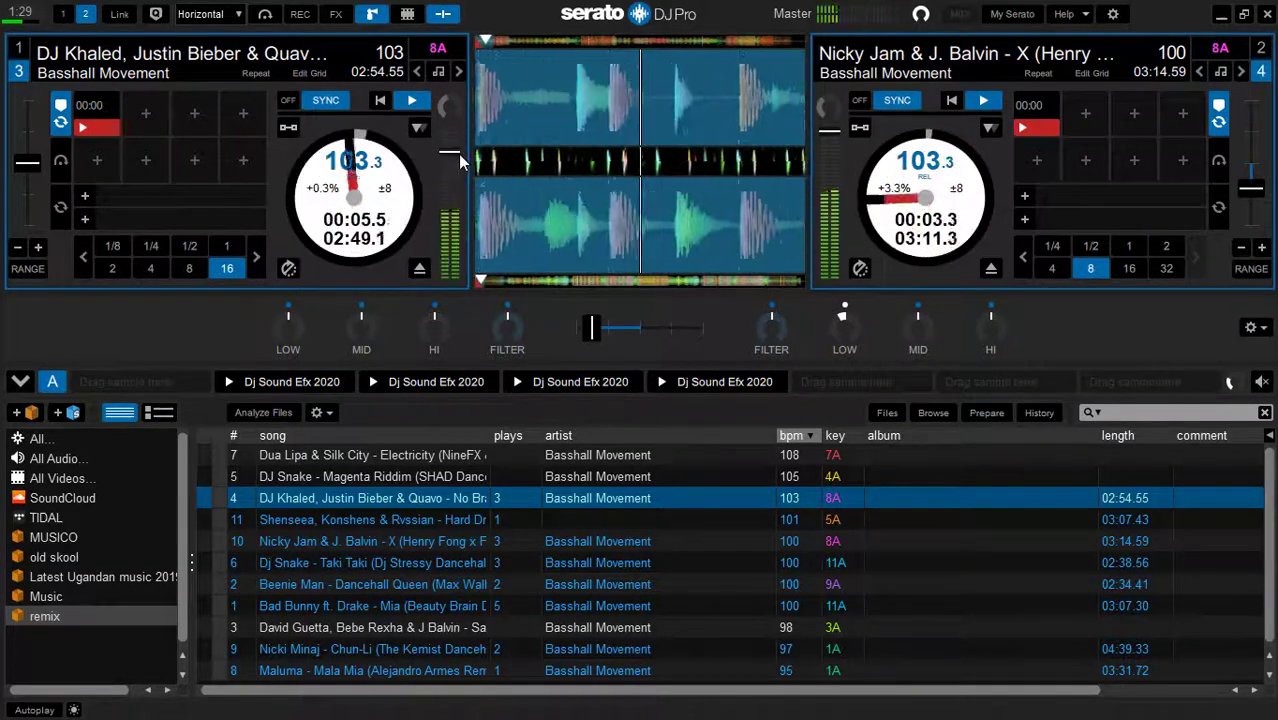
pyautogui.press('6')
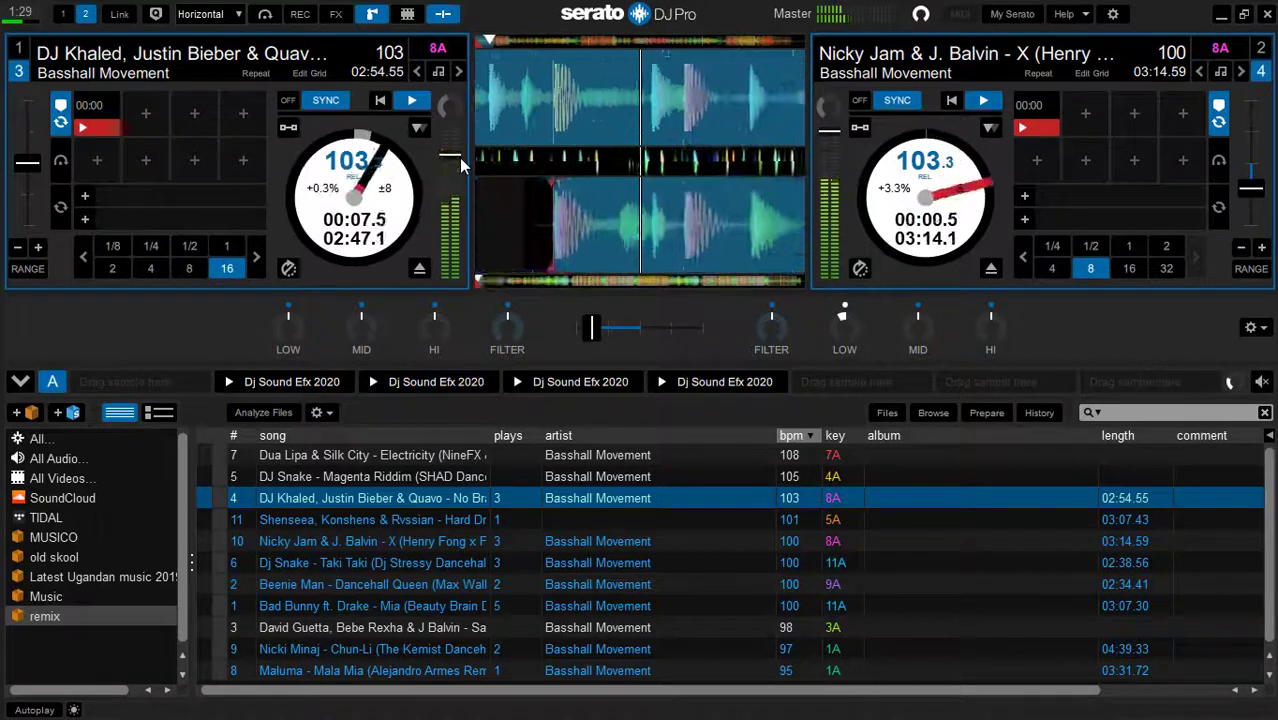
pyautogui.press('1')
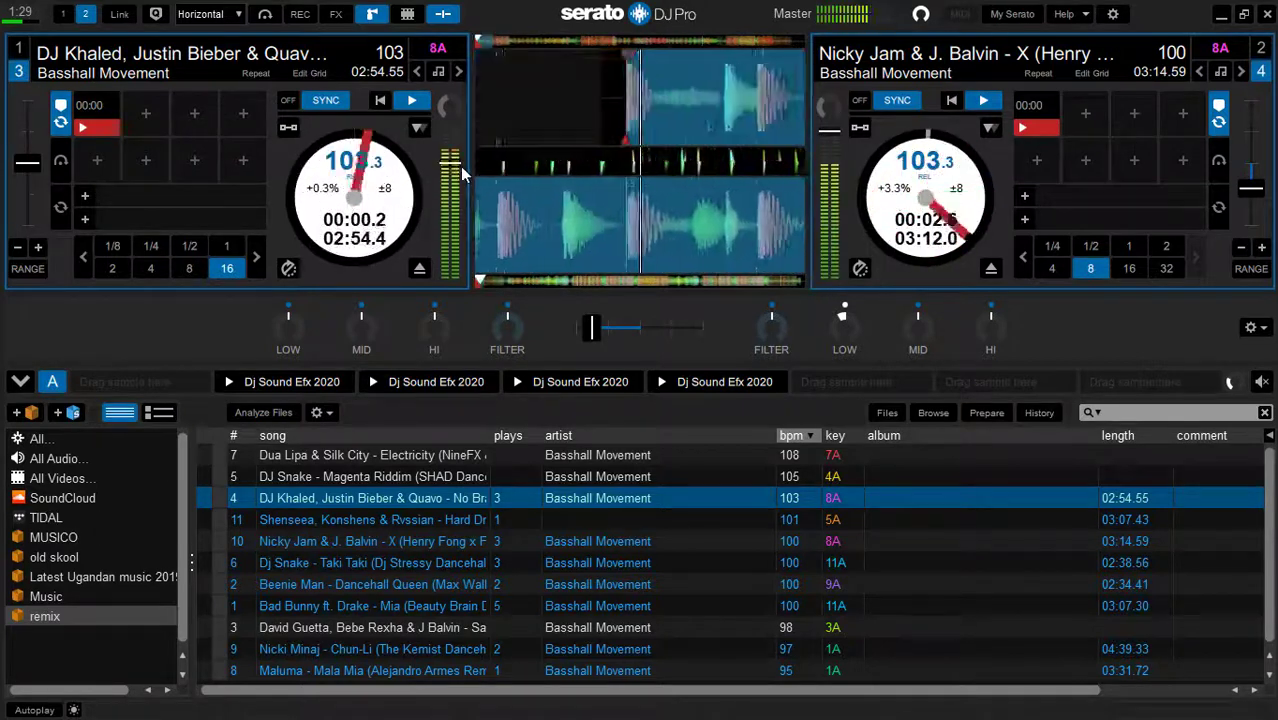
pyautogui.moveTo(460, 166); pyautogui.dragTo(487, 247)
pyautogui.press('6')
pyautogui.press('6')
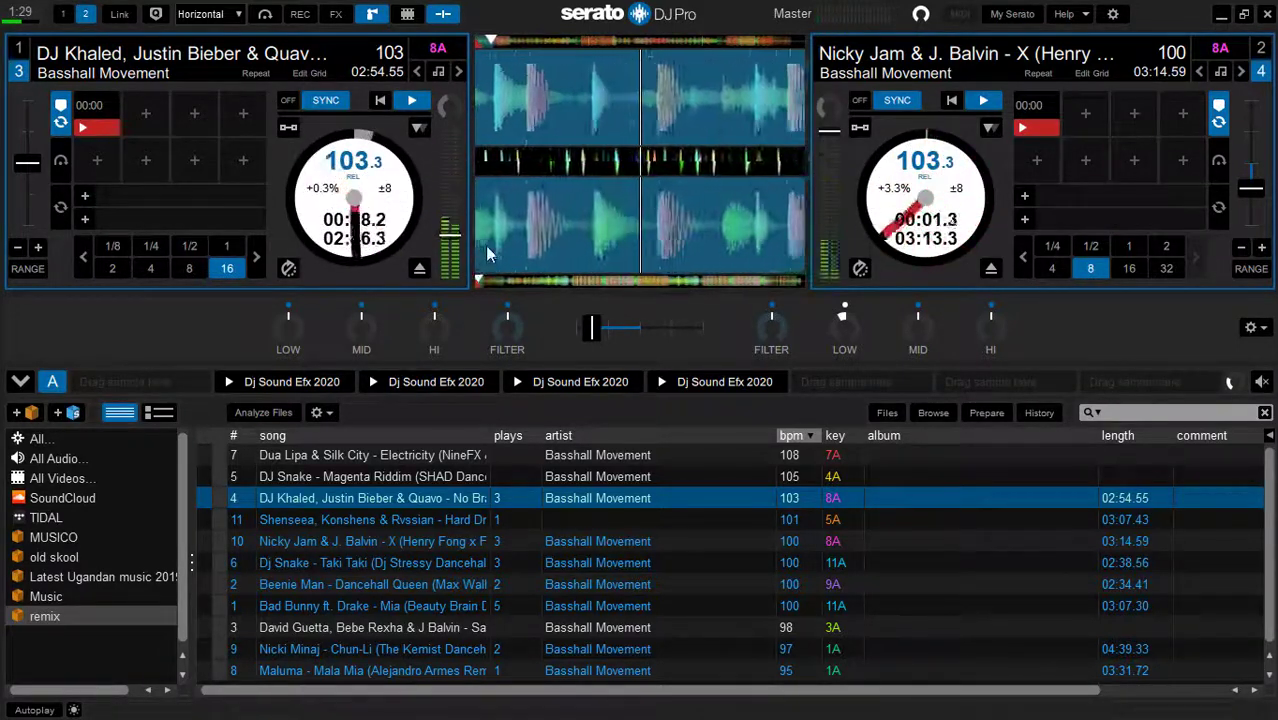
# Stop deck 3 with the crossfader fully on its side and retrigger the first cue point on deck 4.
pyautogui.press('1')
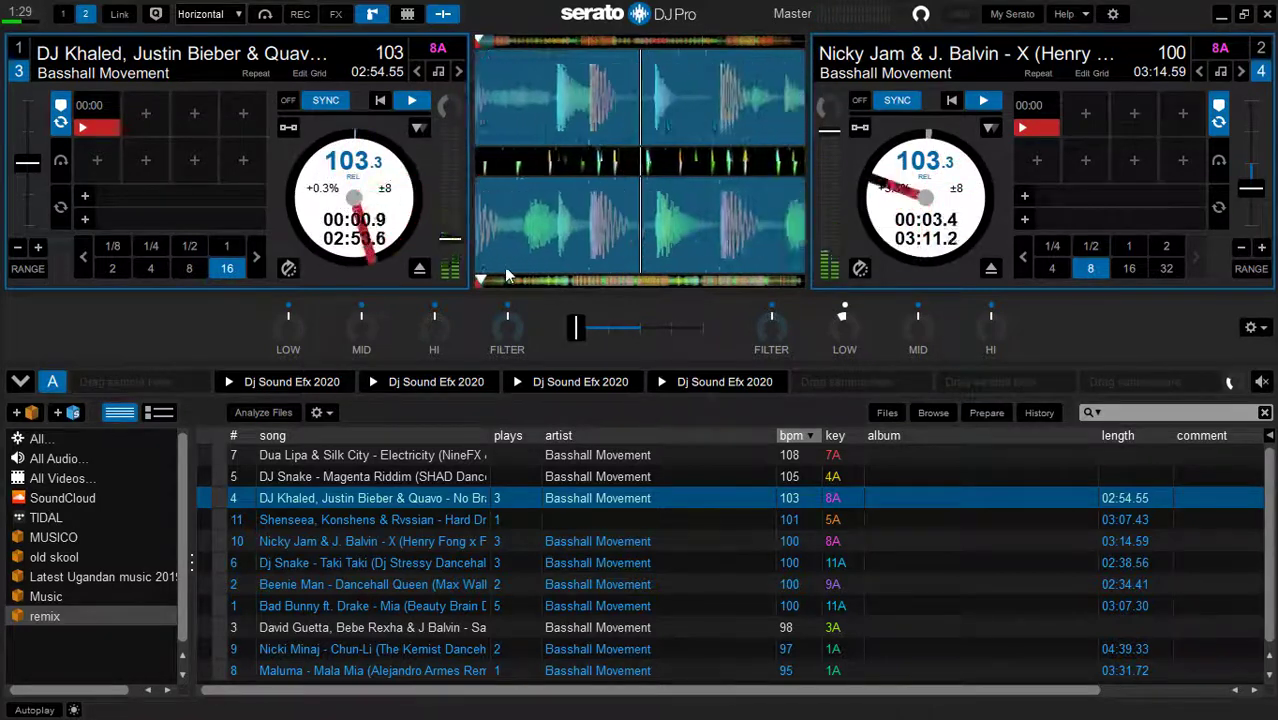
pyautogui.press('w')
pyautogui.press('6')
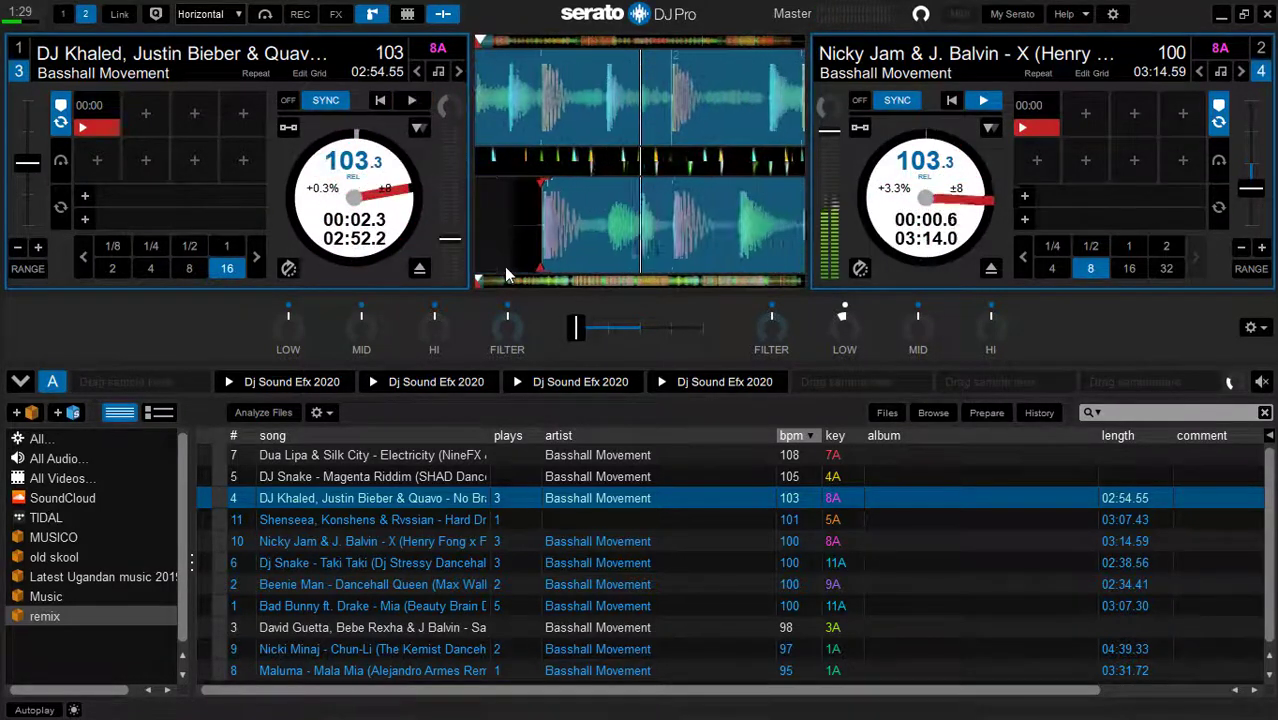